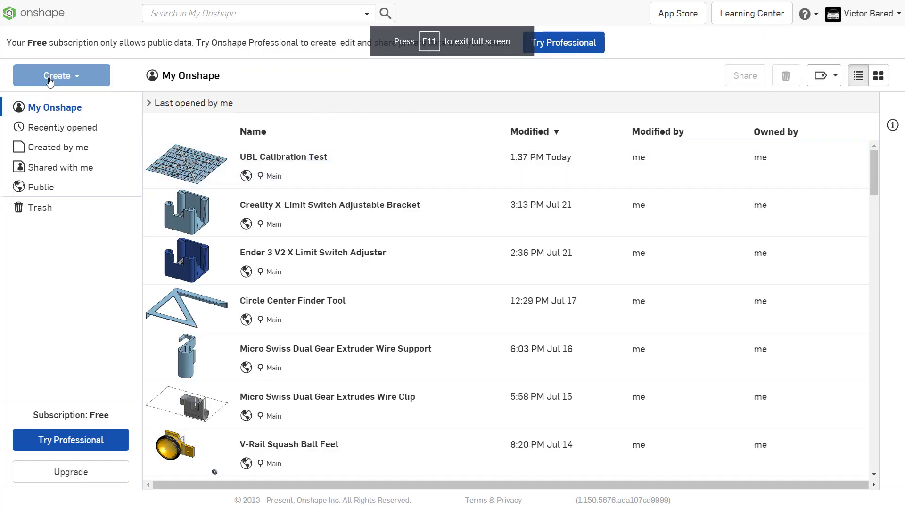
# Create a new public document named "Ender 3 Centering Ring"
pyautogui.click(64, 77)
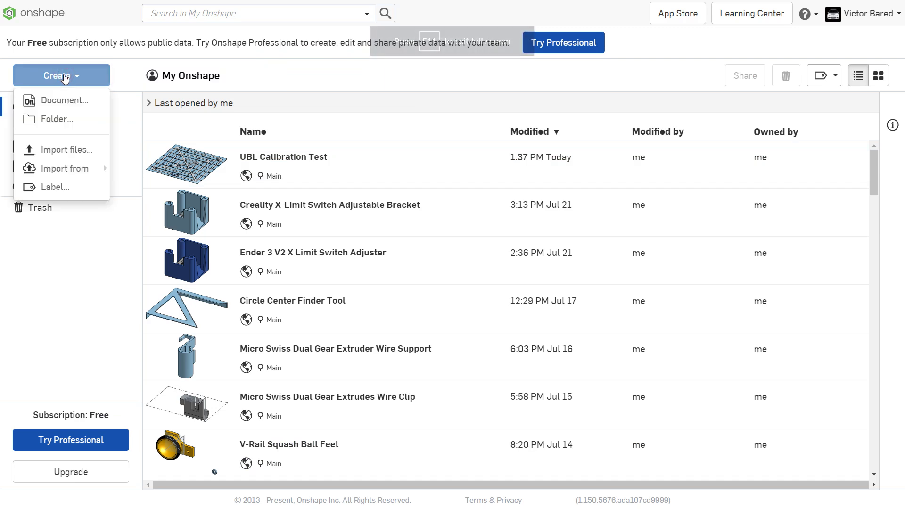
pyautogui.click(63, 102)
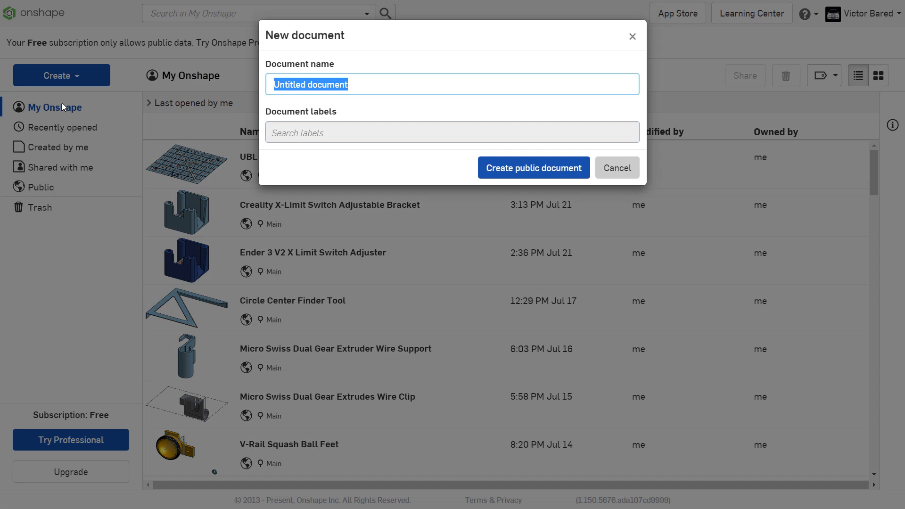
pyautogui.write('Ender 3 Centering Ring')
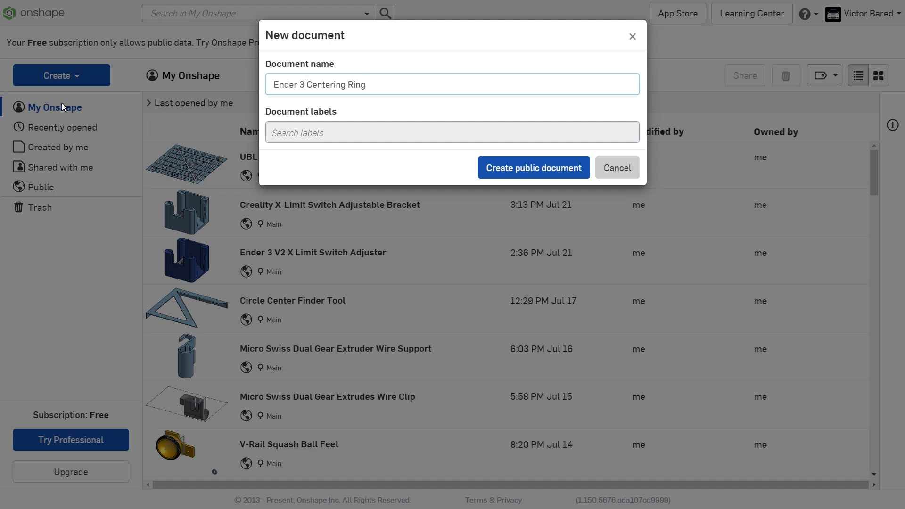
pyautogui.press('Return')
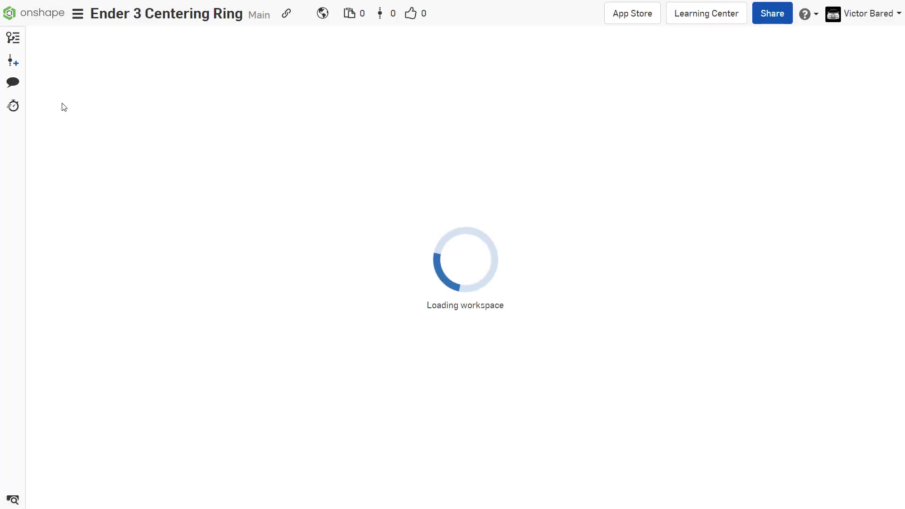
# Set the workspace's default length unit to Millimeter
pyautogui.click(78, 17)
pyautogui.click(126, 119)
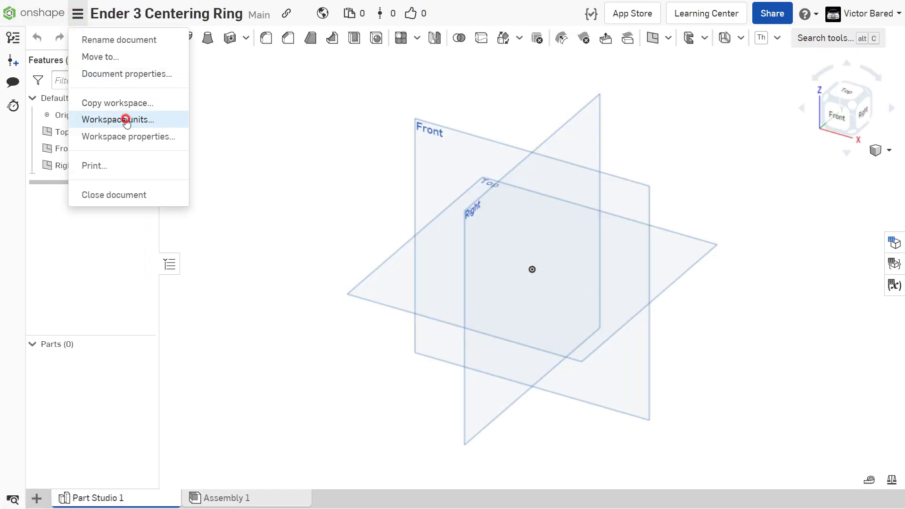
pyautogui.click(200, 93)
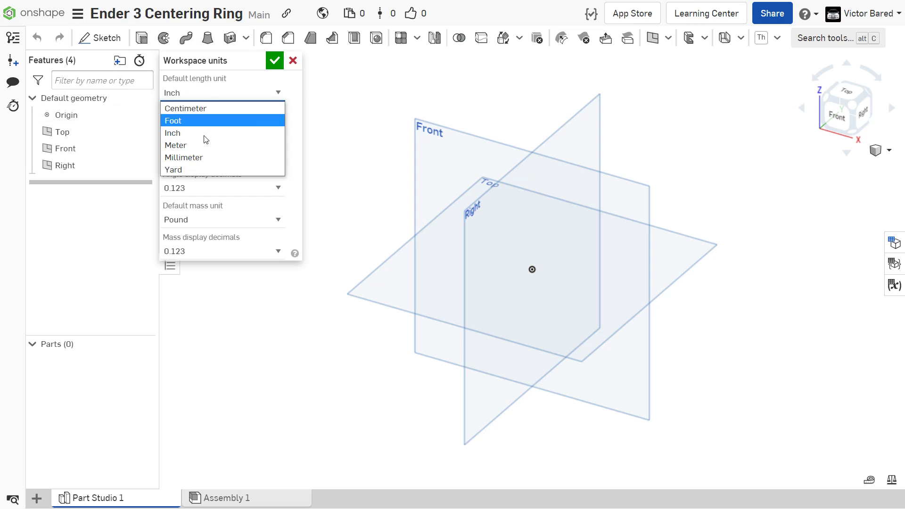
pyautogui.click(204, 157)
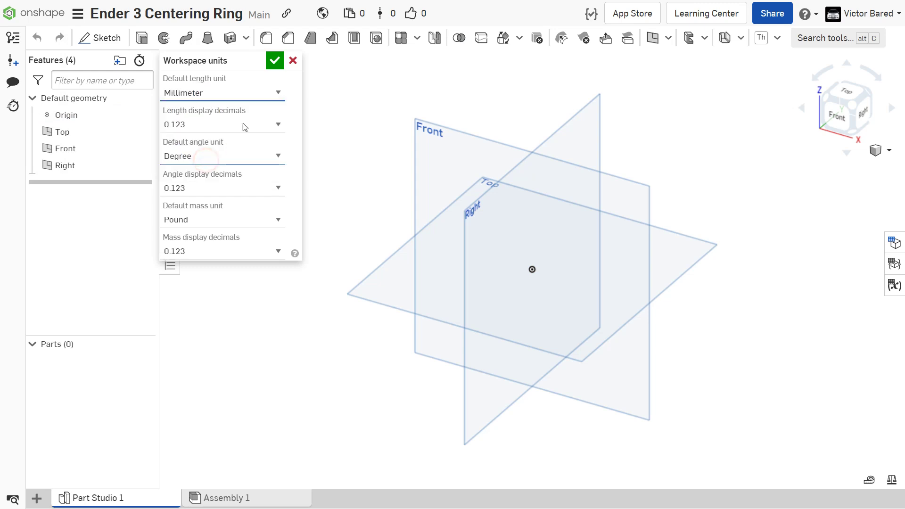
pyautogui.click(273, 62)
# Start a sketch on the Top plane and draw a construction rectangle centered on the origin, about 36.5 by 35.2 mm
pyautogui.click(86, 38)
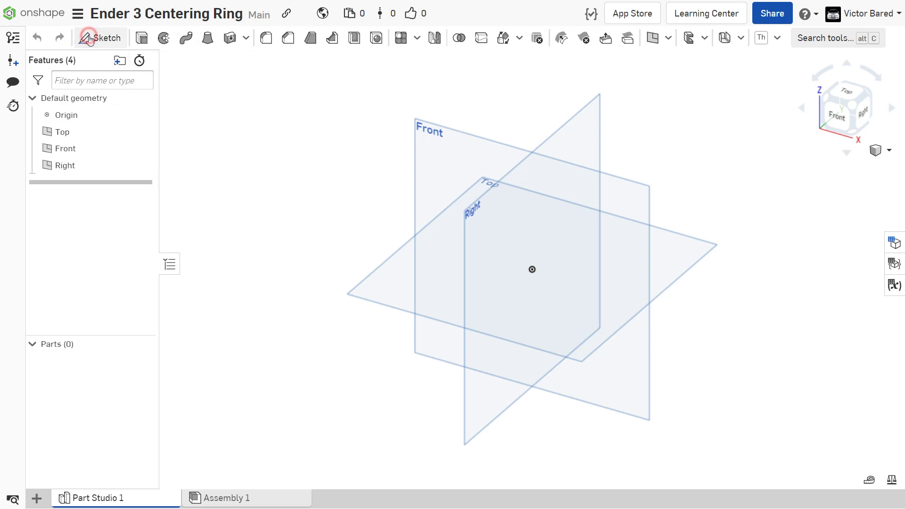
pyautogui.click(403, 293)
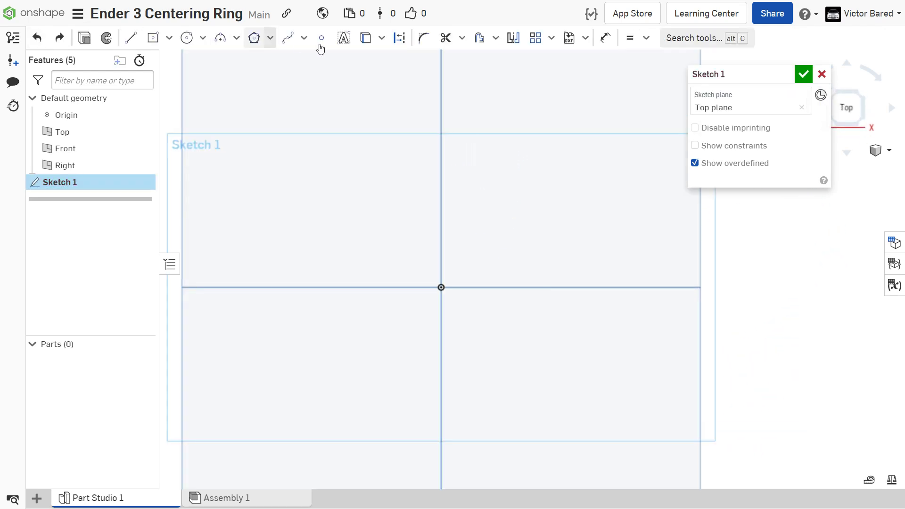
pyautogui.click(153, 38)
pyautogui.click(399, 38)
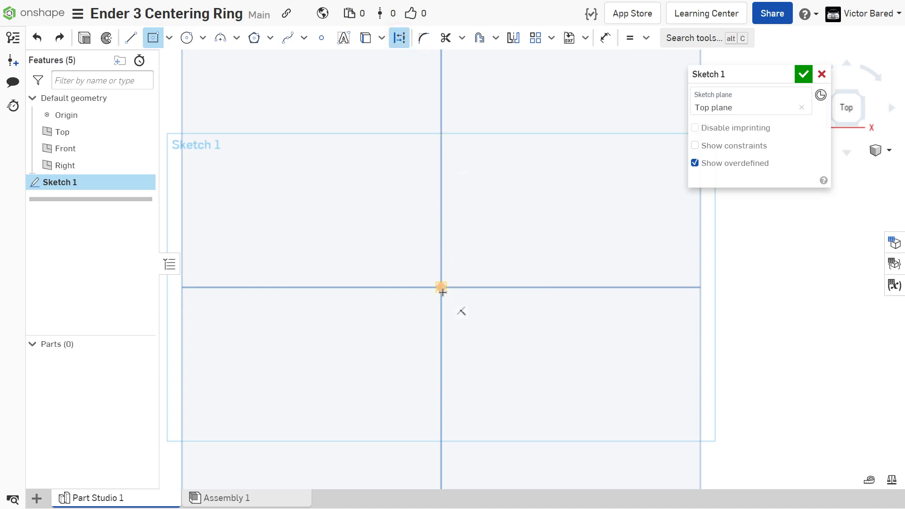
pyautogui.click(441, 288)
pyautogui.click(503, 347)
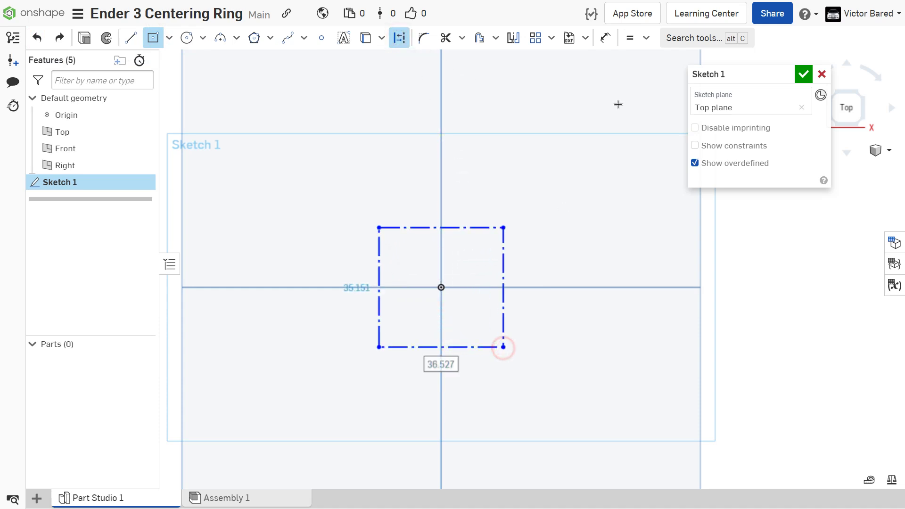
# Dimension the construction rectangle's width to 24 mm and make its adjacent sides equal to form a square
pyautogui.click(611, 40)
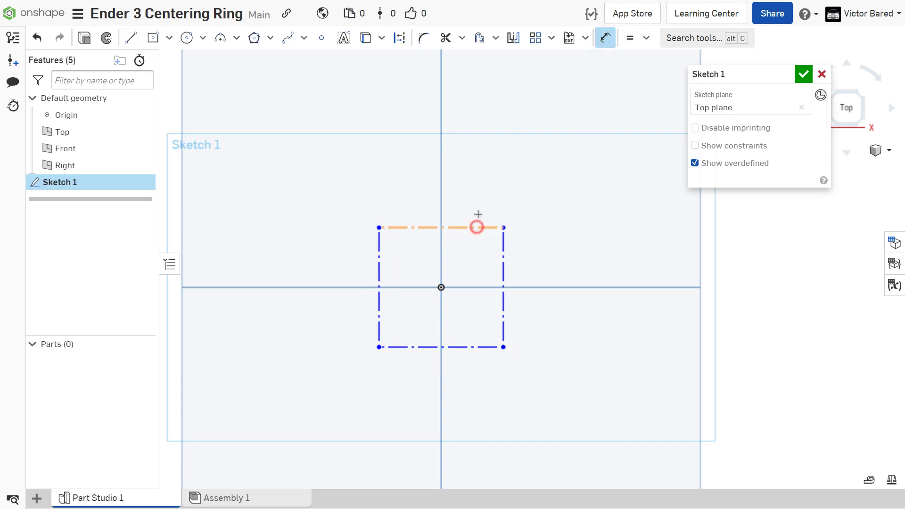
pyautogui.click(549, 107)
pyautogui.write('2')
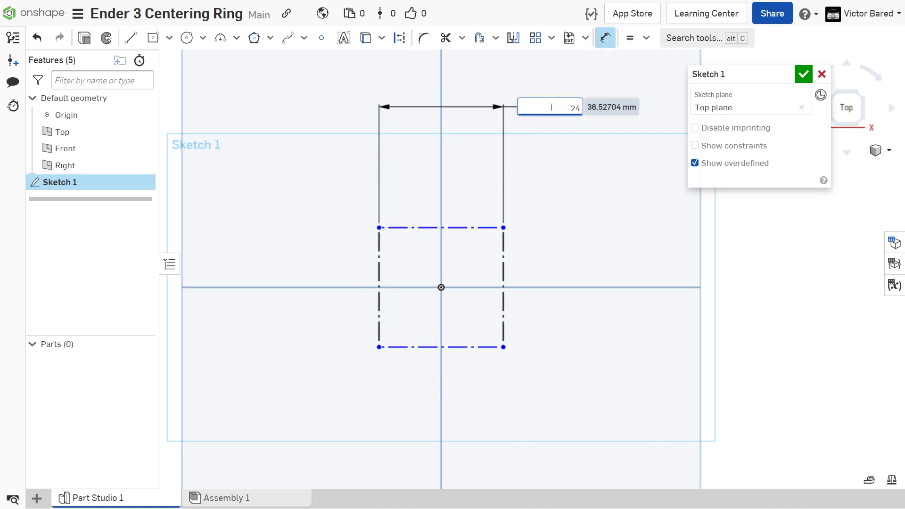
pyautogui.write('4')
pyautogui.press('Return')
pyautogui.click(628, 37)
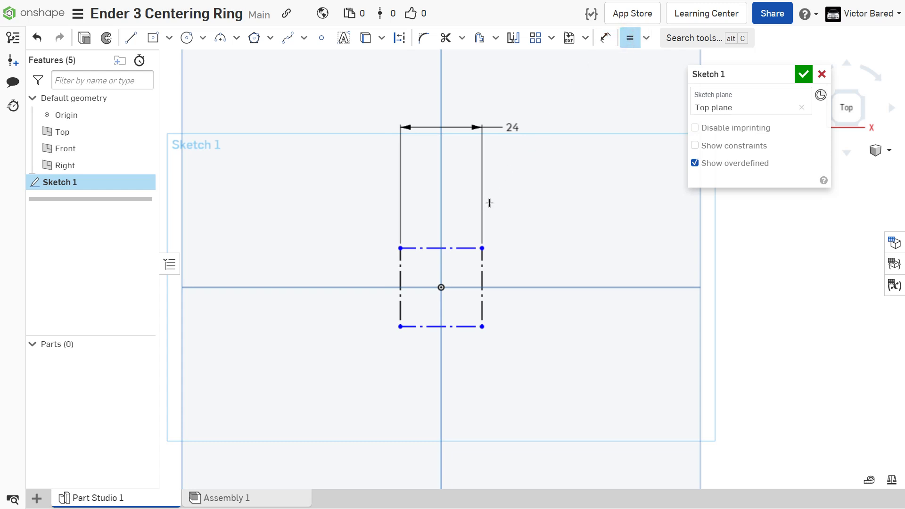
pyautogui.click(464, 251)
pyautogui.click(482, 265)
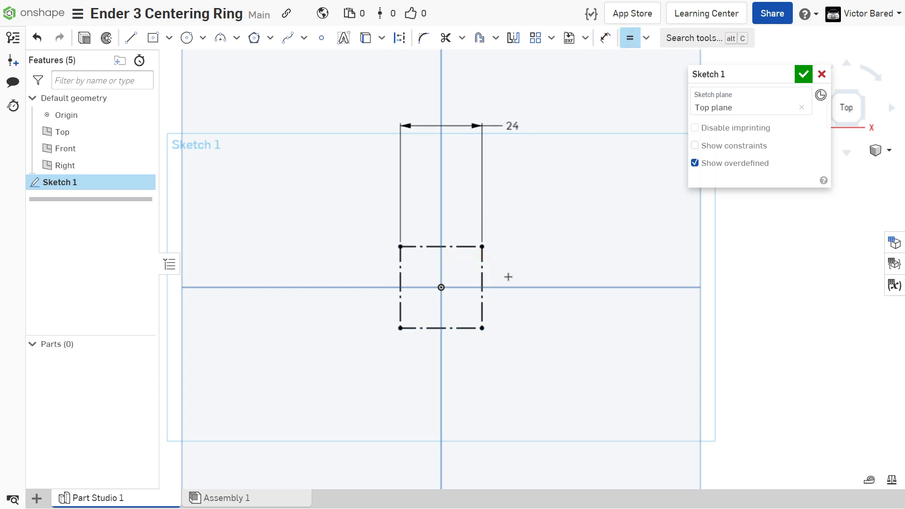
# Draw two concentric circles centered on the origin inside the square, about 18.3 mm and 15.6 mm in diameter
pyautogui.scroll(2, 504, 286)
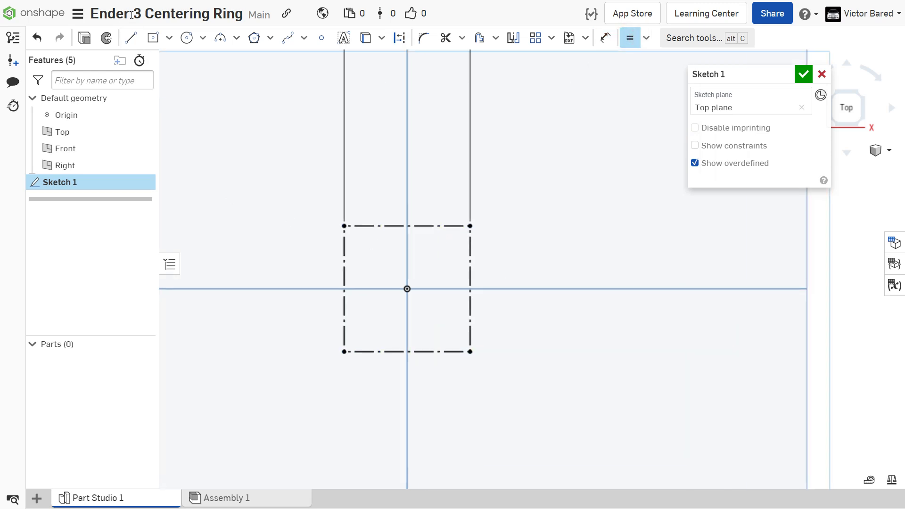
pyautogui.click(186, 38)
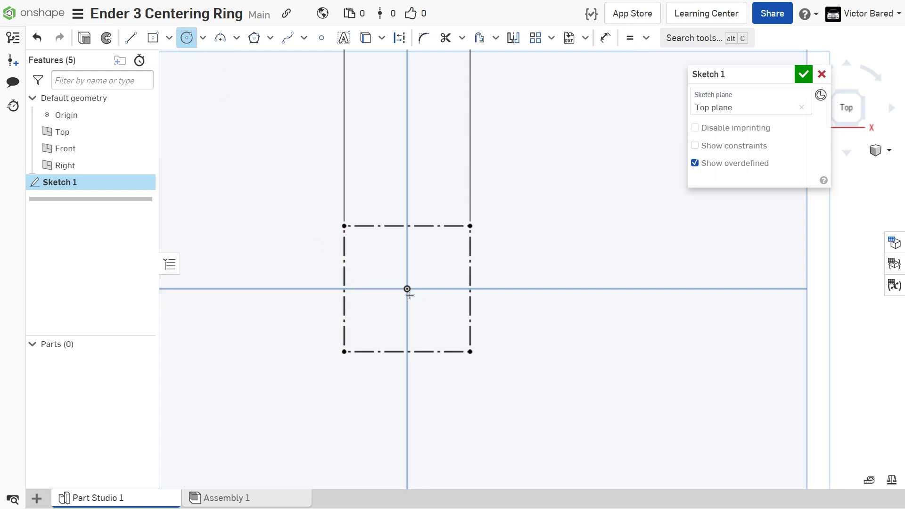
pyautogui.click(406, 289)
pyautogui.click(436, 327)
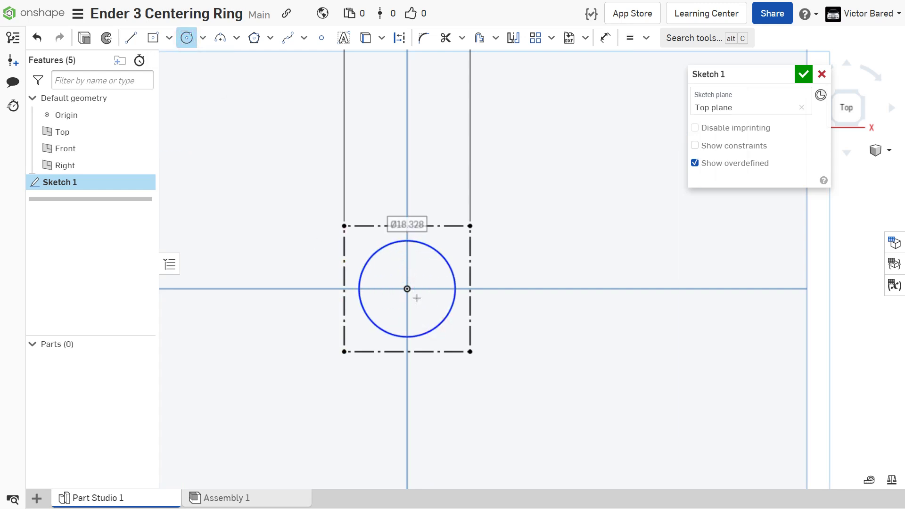
pyautogui.click(407, 288)
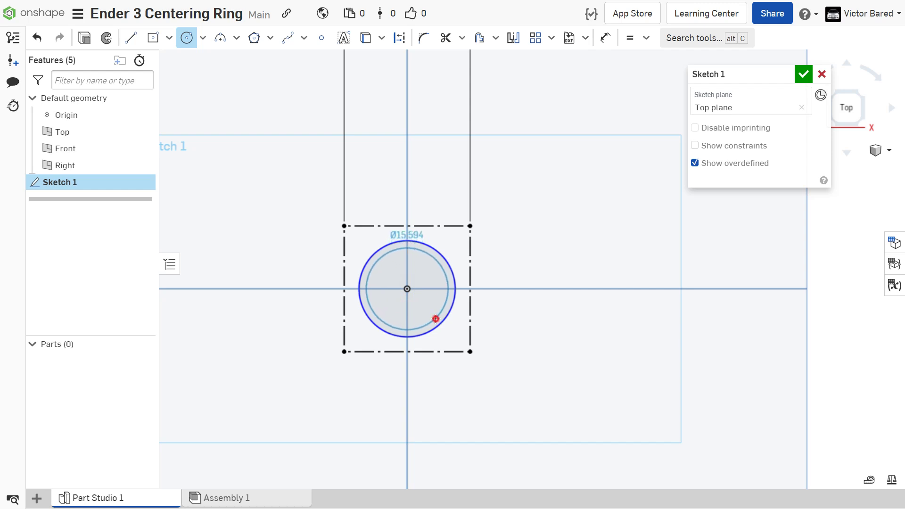
# Dimension the outer circle's diameter to 23.2 mm and the inner circle's diameter to 20 mm
pyautogui.click(605, 37)
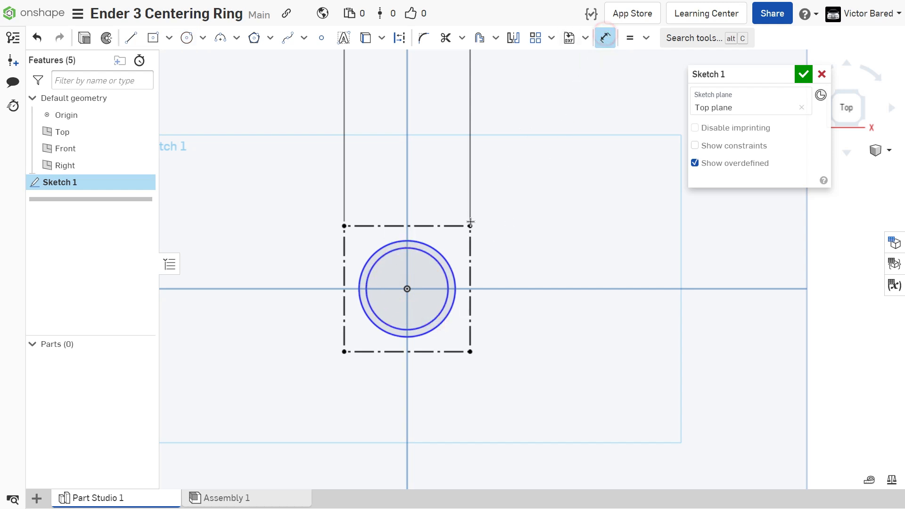
pyautogui.click(443, 258)
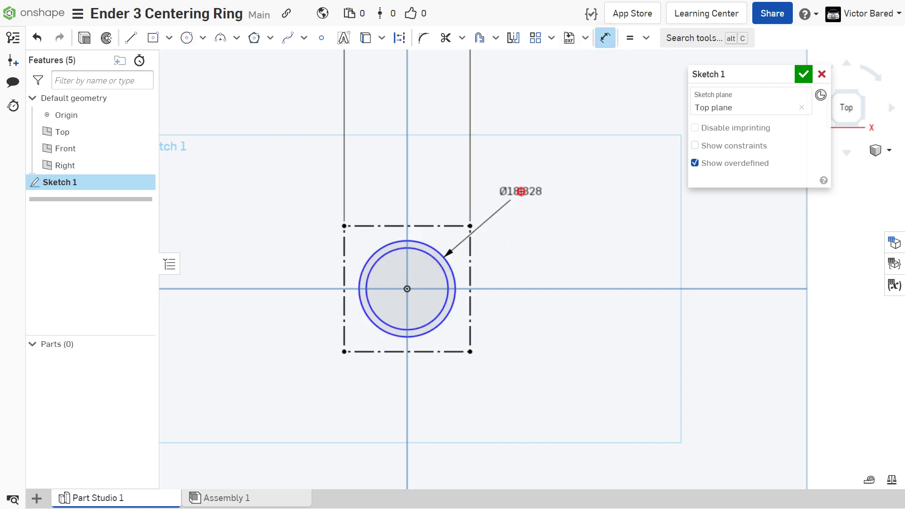
pyautogui.click(521, 191)
pyautogui.write('23.2')
pyautogui.press('Return')
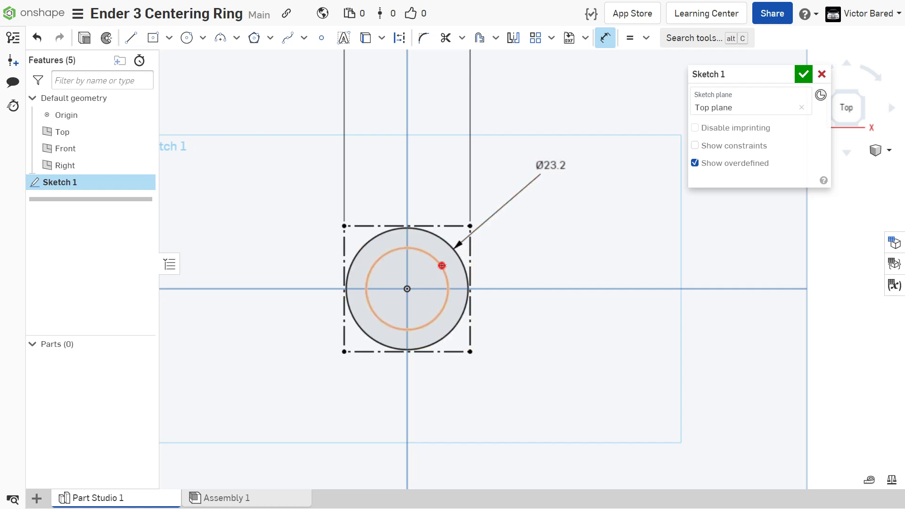
pyautogui.click(440, 262)
pyautogui.click(558, 235)
pyautogui.write('20')
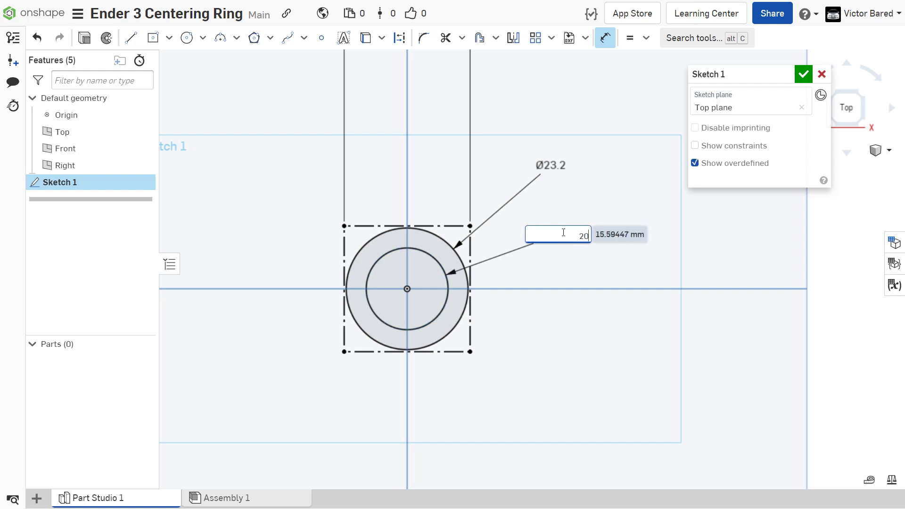
pyautogui.press('Return')
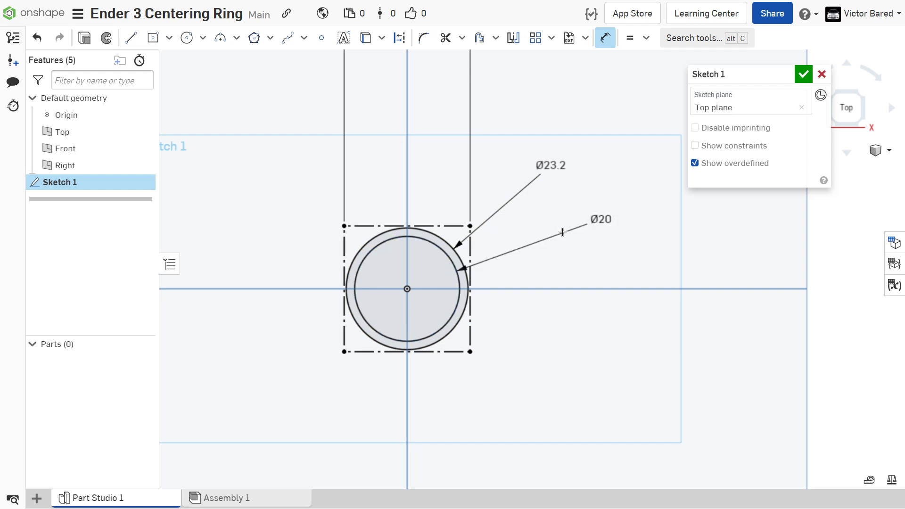
# Draw two short solid lines from the square's upper-left corner along its sides, about 1.8 mm horizontally and 1.9 mm vertically
pyautogui.click(134, 42)
pyautogui.scroll(3, 380, 267)
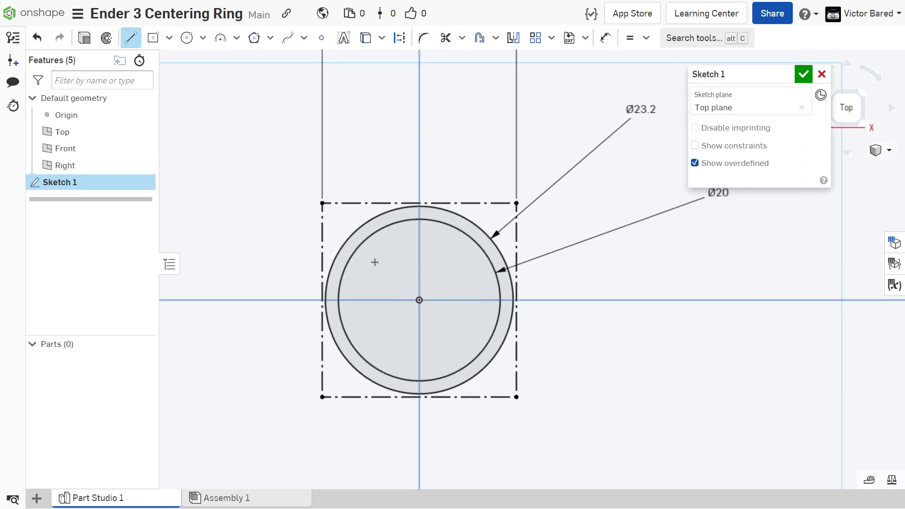
pyautogui.click(322, 203)
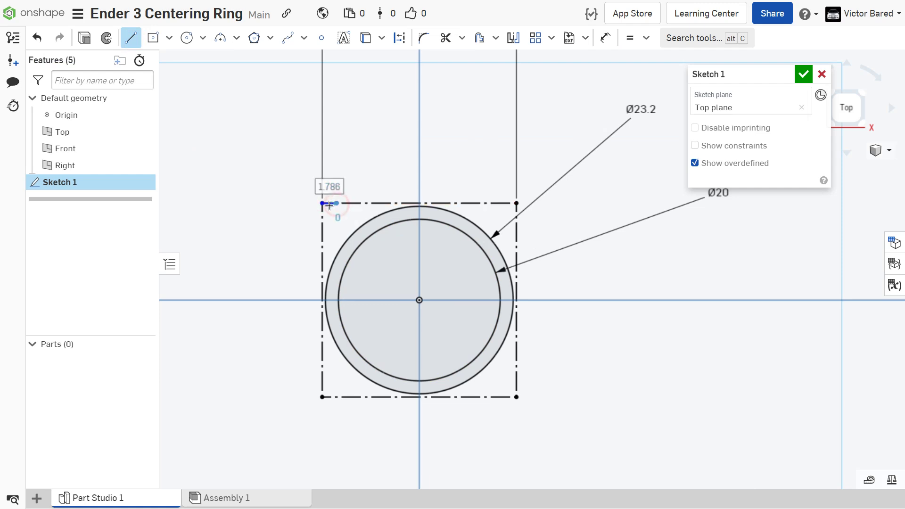
pyautogui.click(131, 38)
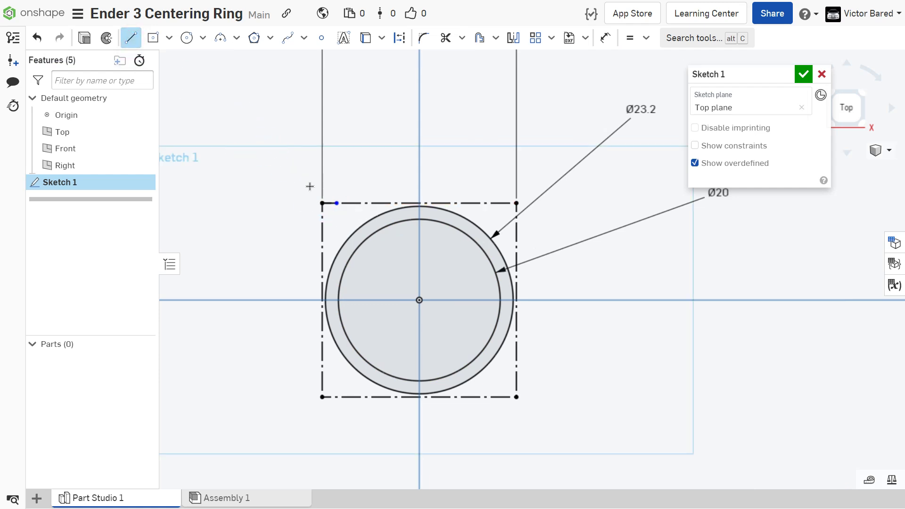
pyautogui.click(323, 209)
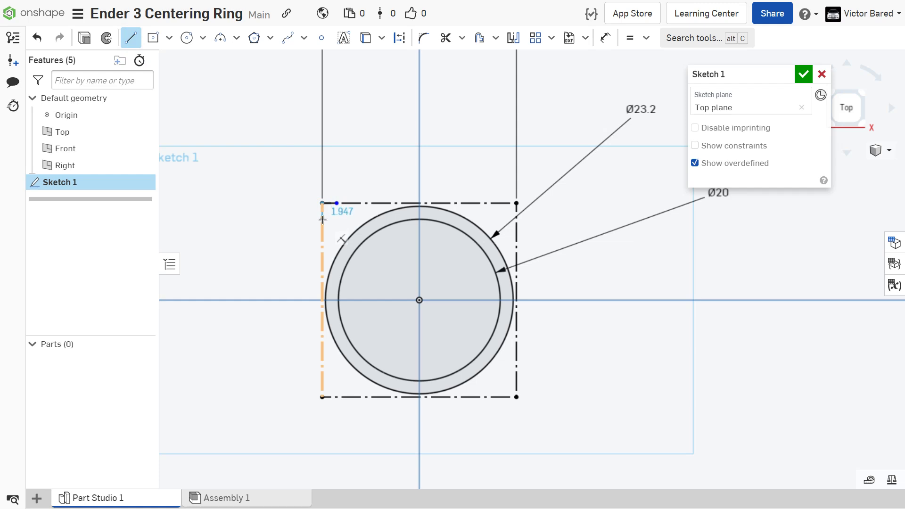
pyautogui.click(322, 219)
# Draw two short solid lines from the square's upper-right corner along its top and right sides, the horizontal one about 1.6 mm long
pyautogui.click(129, 40)
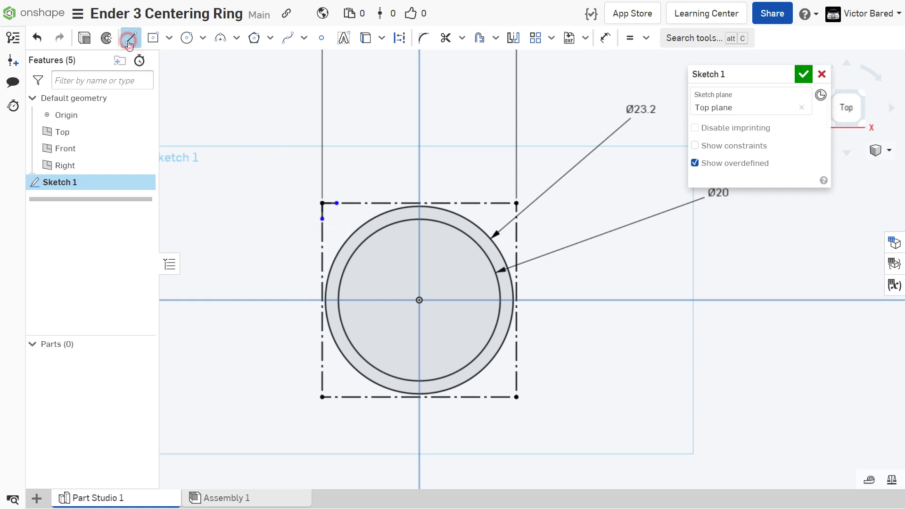
pyautogui.click(516, 204)
pyautogui.click(503, 202)
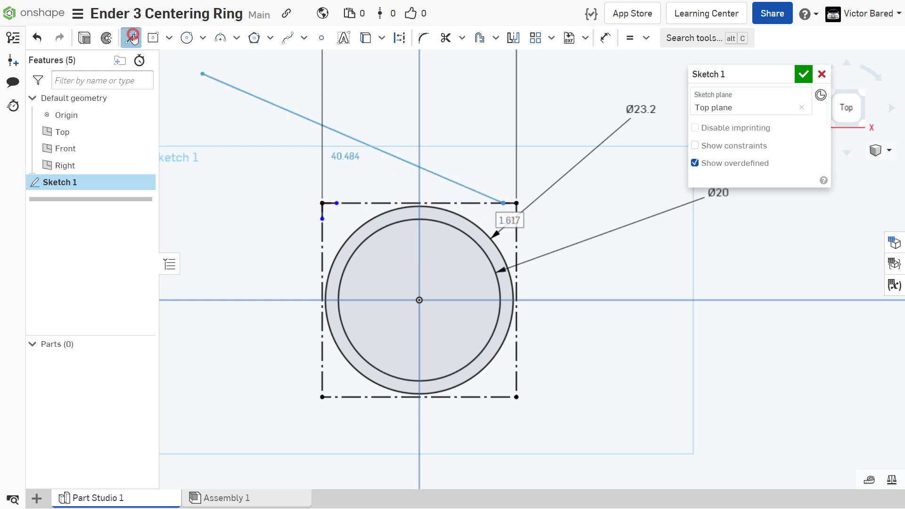
pyautogui.click(133, 36)
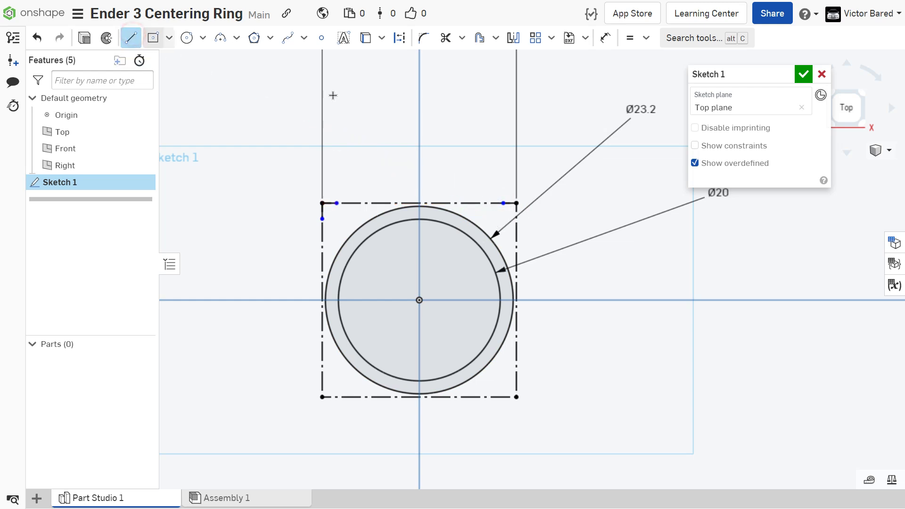
pyautogui.click(516, 219)
# Draw two short solid lines from the square's lower-left corner along its sides, about 1.9 mm vertically and 2.6 mm horizontally
pyautogui.click(131, 37)
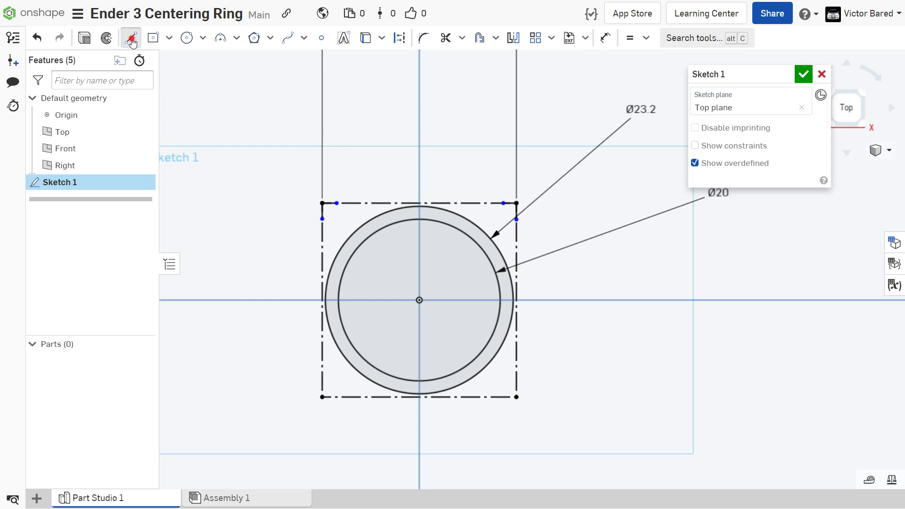
pyautogui.click(322, 396)
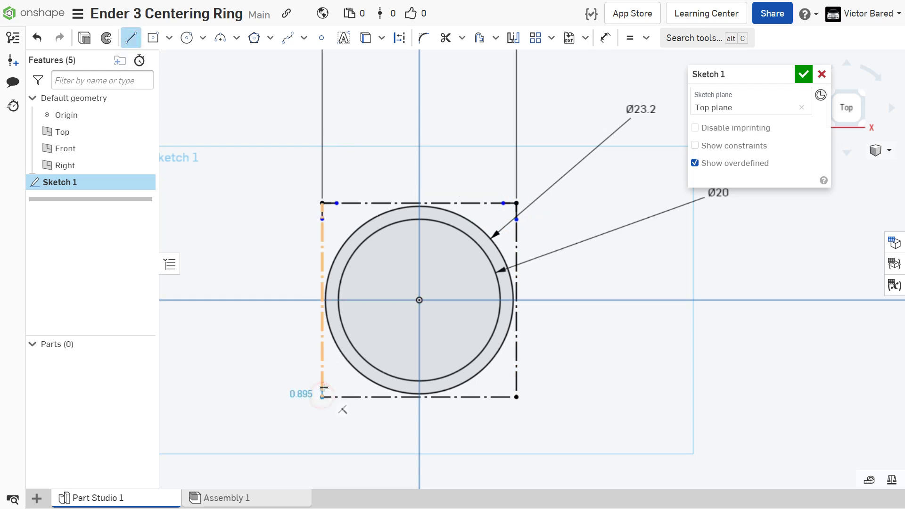
pyautogui.click(322, 382)
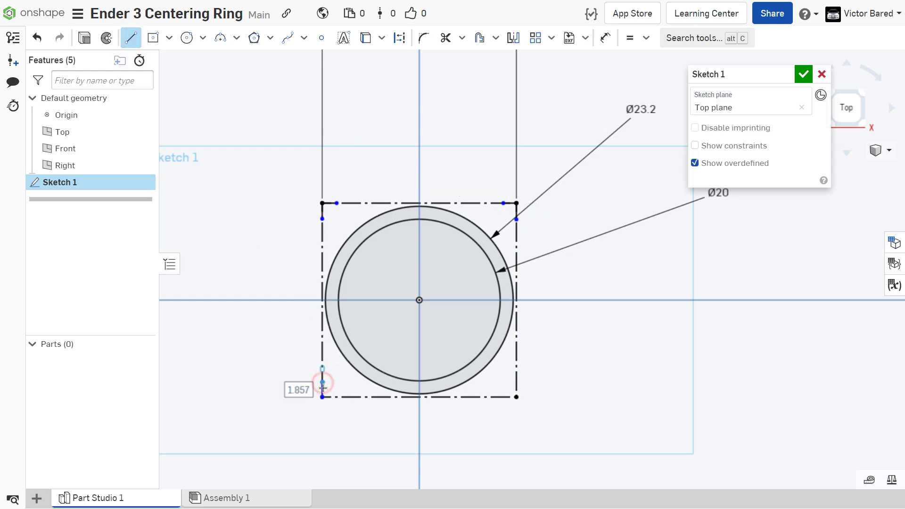
pyautogui.click(129, 38)
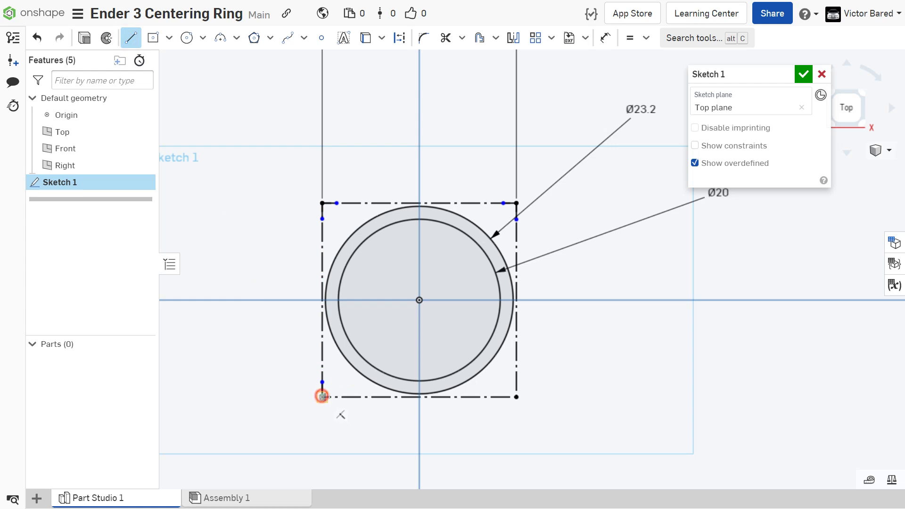
pyautogui.click(343, 396)
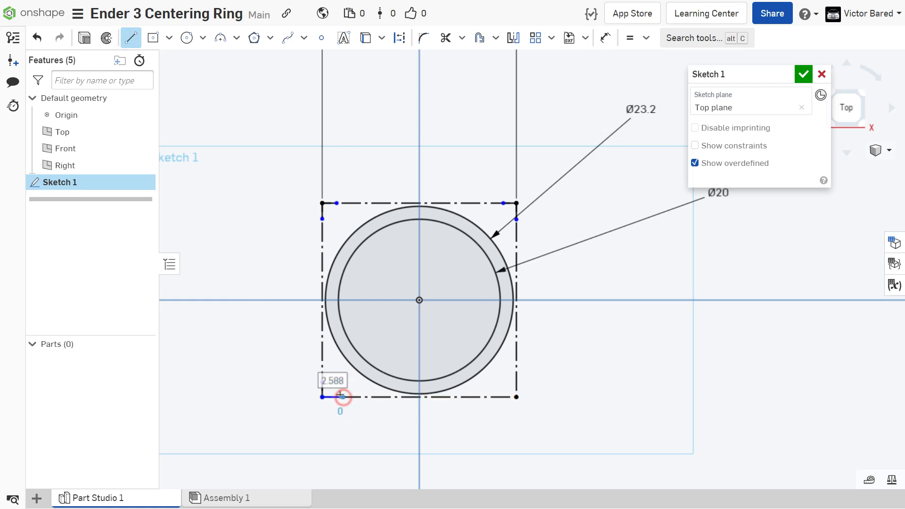
# Draw two short solid lines from the square's lower-right corner along its sides, about 1.9 mm vertically and 2.5 mm horizontally
pyautogui.click(127, 44)
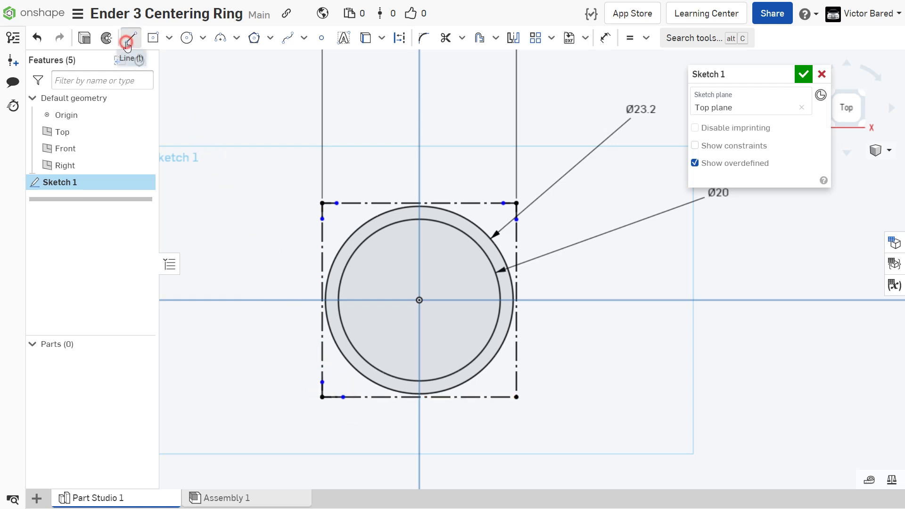
pyautogui.click(517, 398)
pyautogui.click(516, 383)
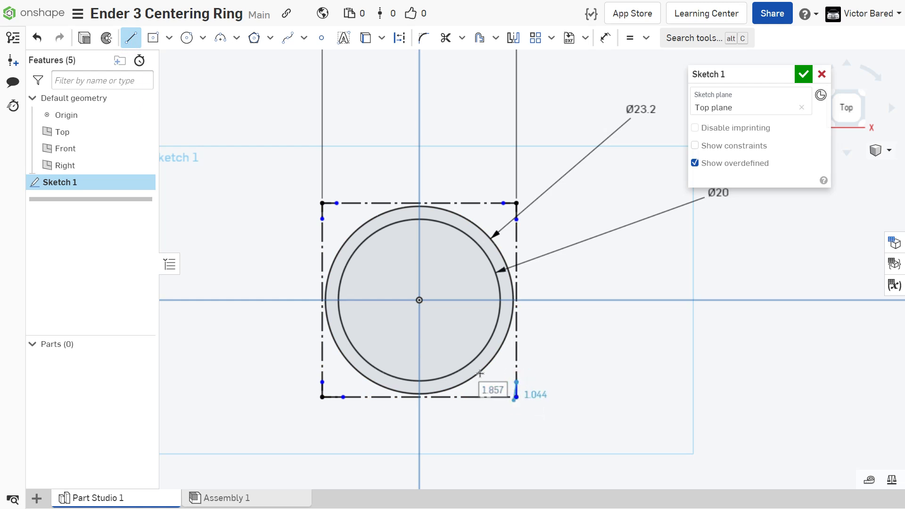
pyautogui.click(130, 38)
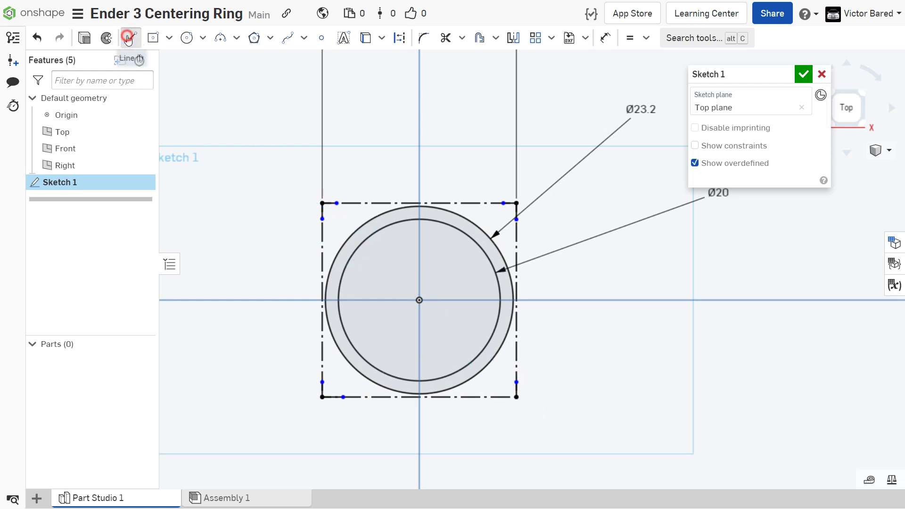
pyautogui.click(516, 396)
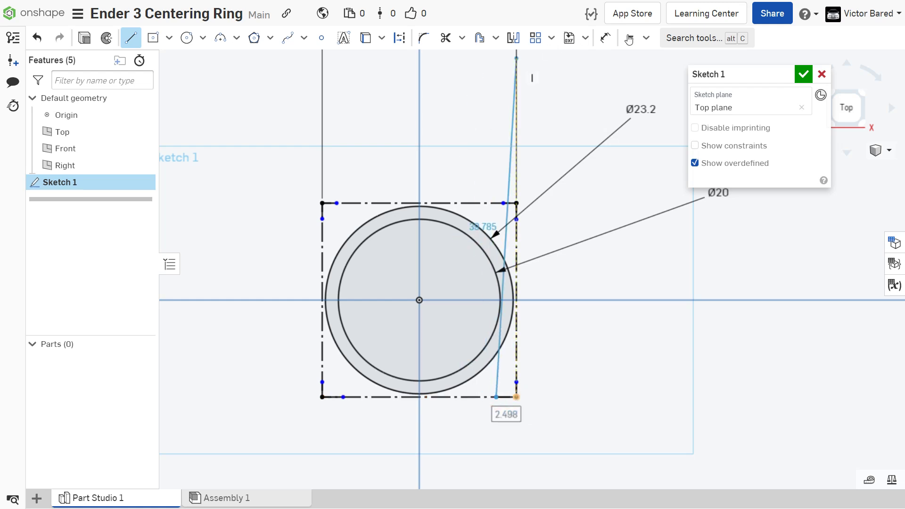
pyautogui.click(605, 38)
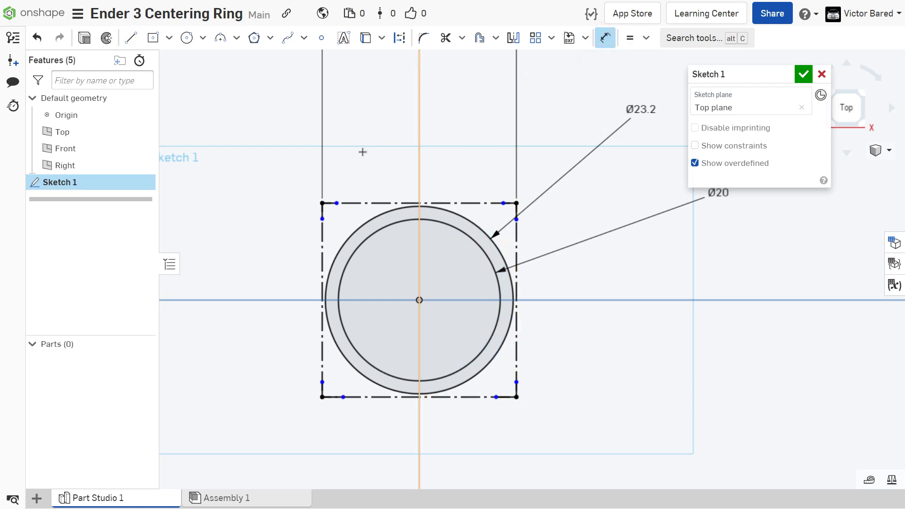
pyautogui.click(329, 203)
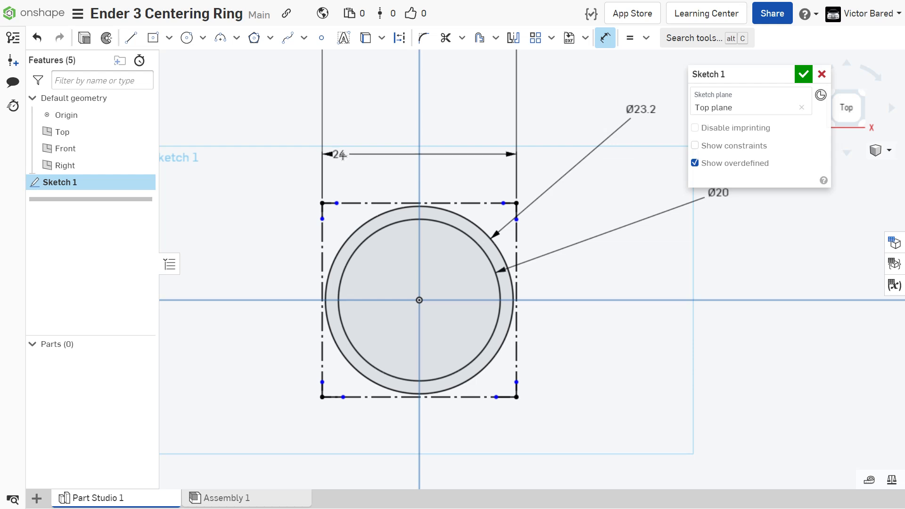
pyautogui.press('Escape')
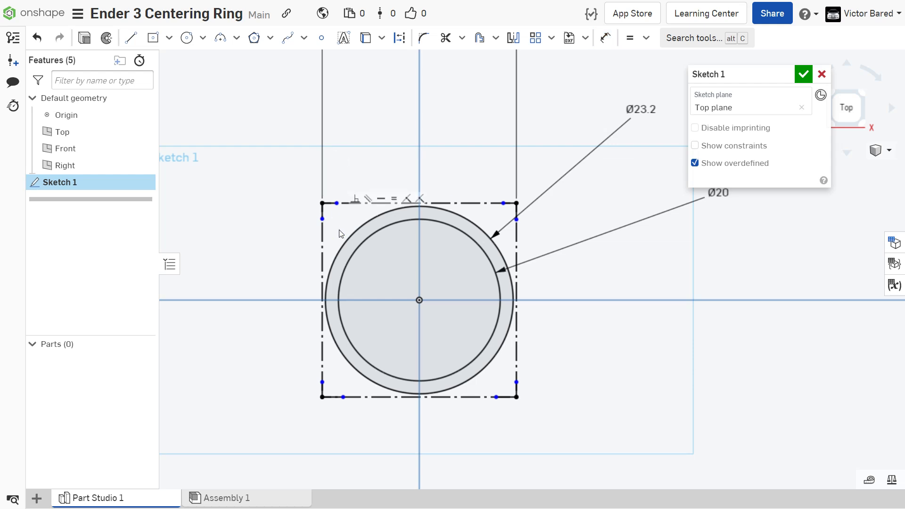
pyautogui.scroll(3, 337, 231)
pyautogui.scroll(2, 337, 231)
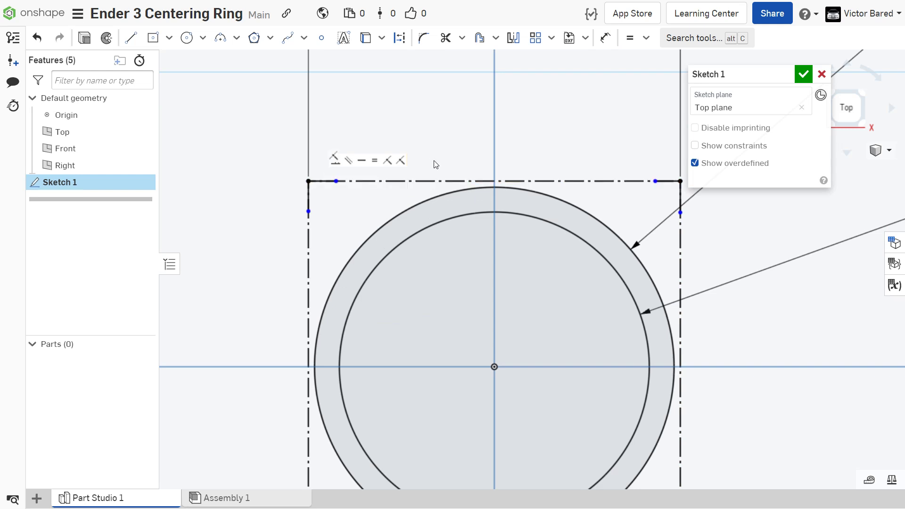
pyautogui.scroll(-3, 435, 163)
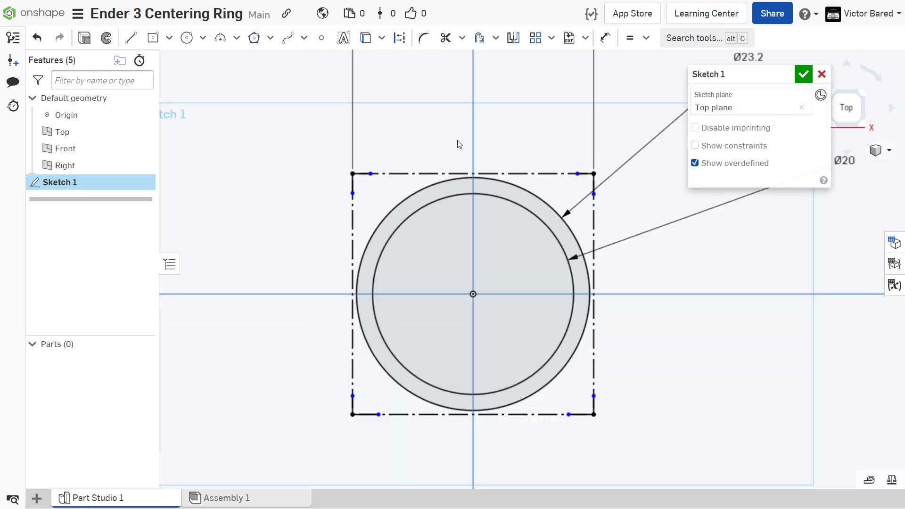
pyautogui.click(426, 175)
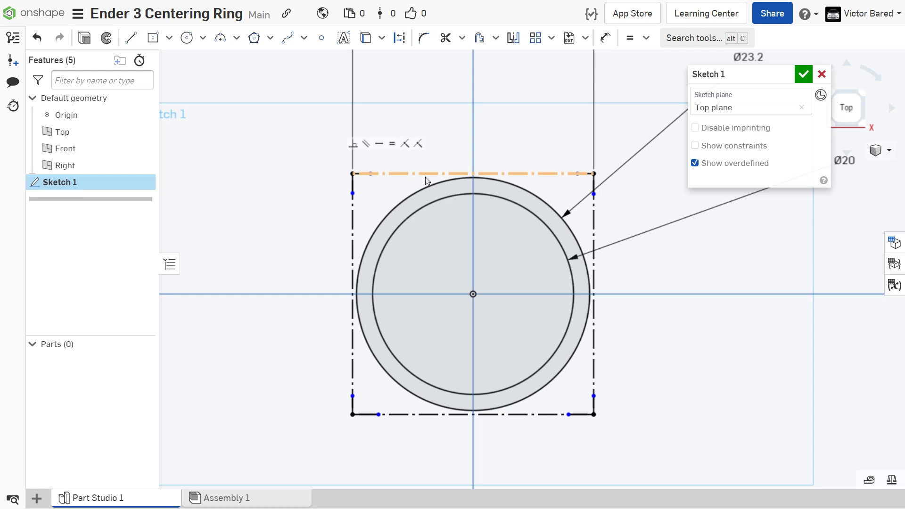
pyautogui.click(605, 38)
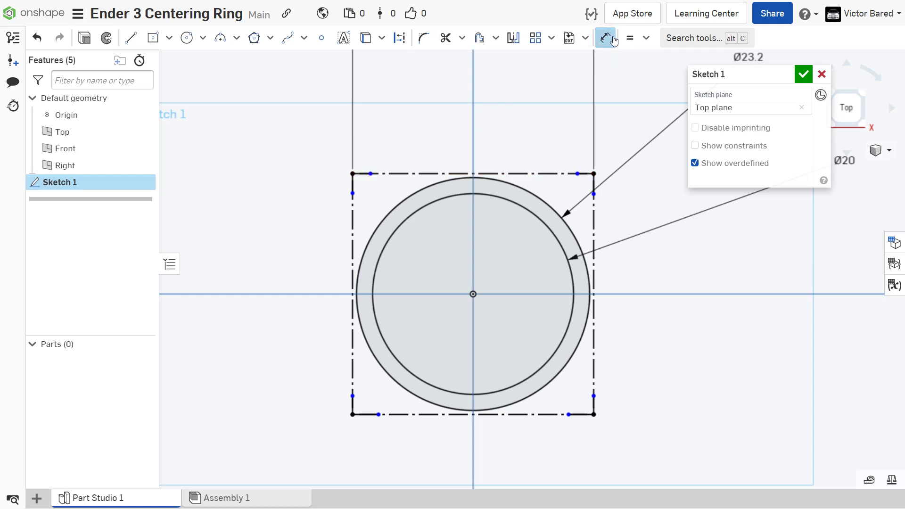
pyautogui.press('Escape')
# Delete all four construction sides of the square, keeping the short solid corner lines
pyautogui.click(411, 175)
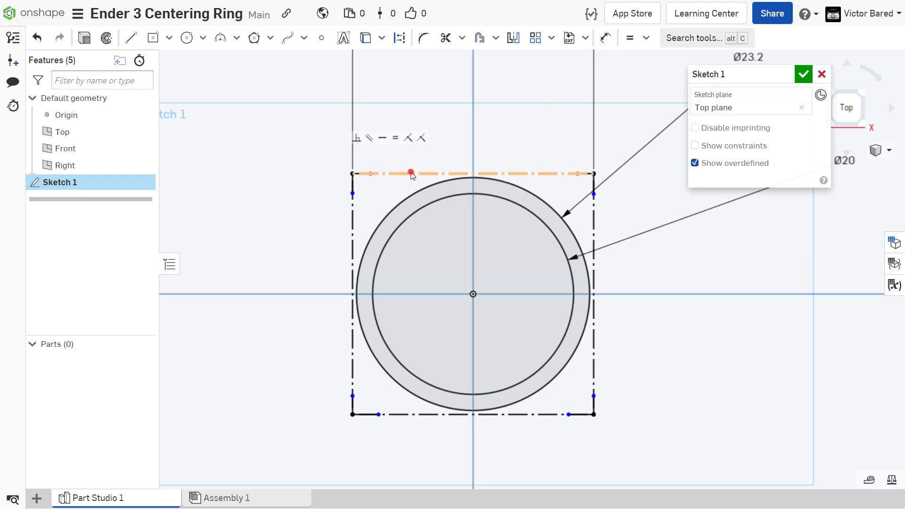
pyautogui.press('Delete')
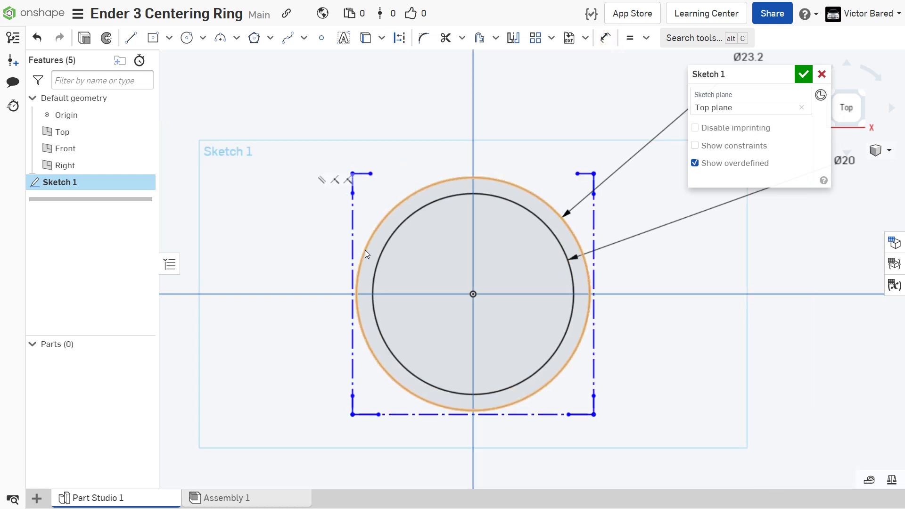
pyautogui.click(353, 242)
pyautogui.press('Delete')
pyautogui.click(592, 228)
pyautogui.press('Delete')
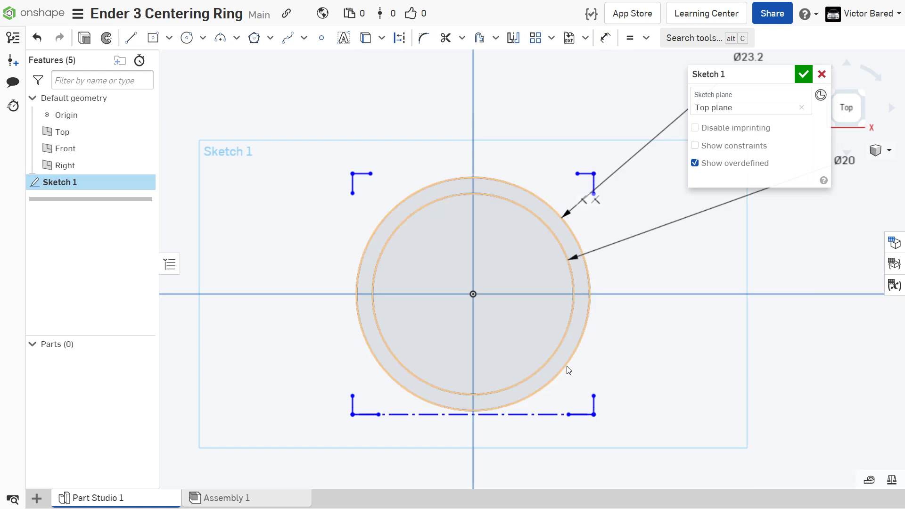
pyautogui.click(549, 414)
pyautogui.press('Delete')
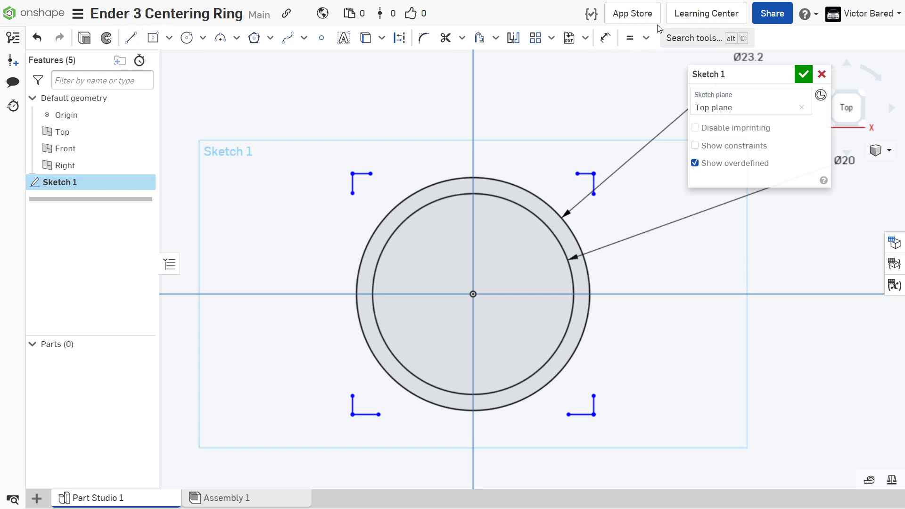
# Dimension the upper-left corner's short horizontal line to 1.13137 mm
pyautogui.click(605, 38)
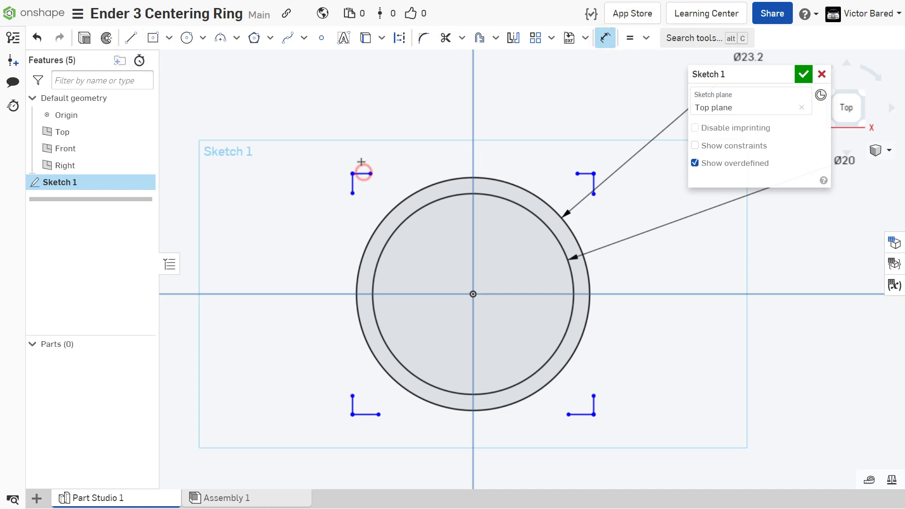
pyautogui.click(361, 162)
pyautogui.click(361, 124)
pyautogui.write('1.13137')
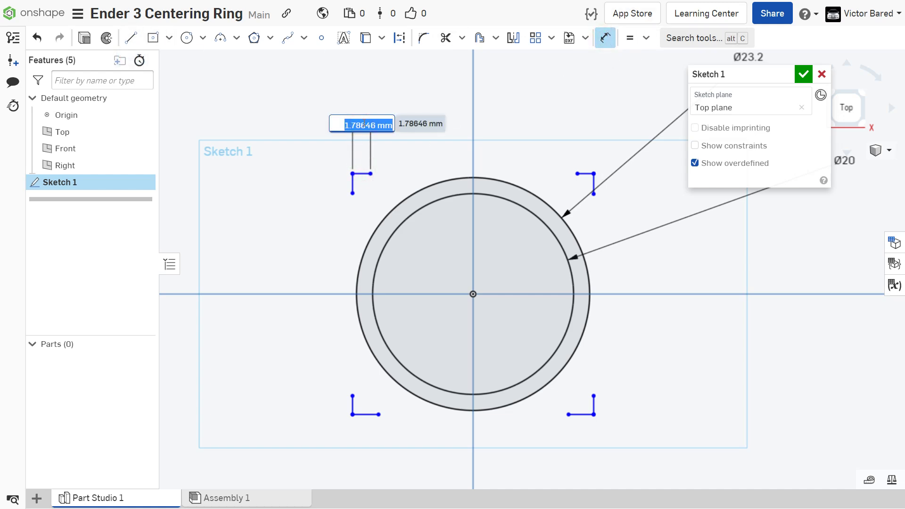
pyautogui.press('Return')
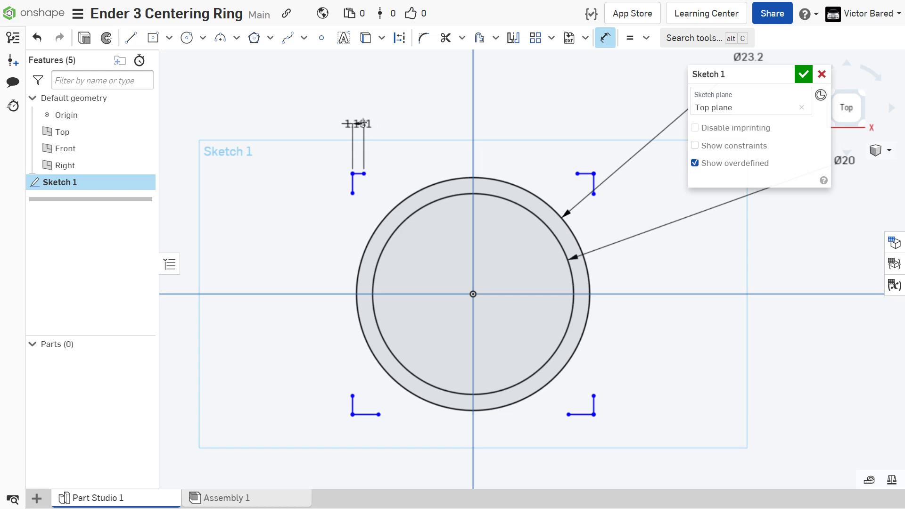
# Apply equal constraints so the short lines at all four corners match the dimensioned upper-left horizontal line
pyautogui.click(629, 38)
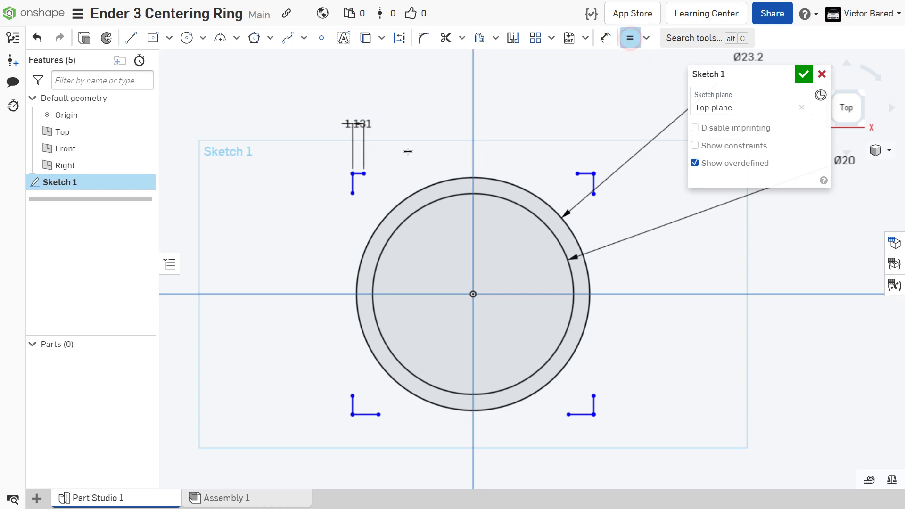
pyautogui.click(352, 187)
pyautogui.click(352, 404)
pyautogui.click(352, 407)
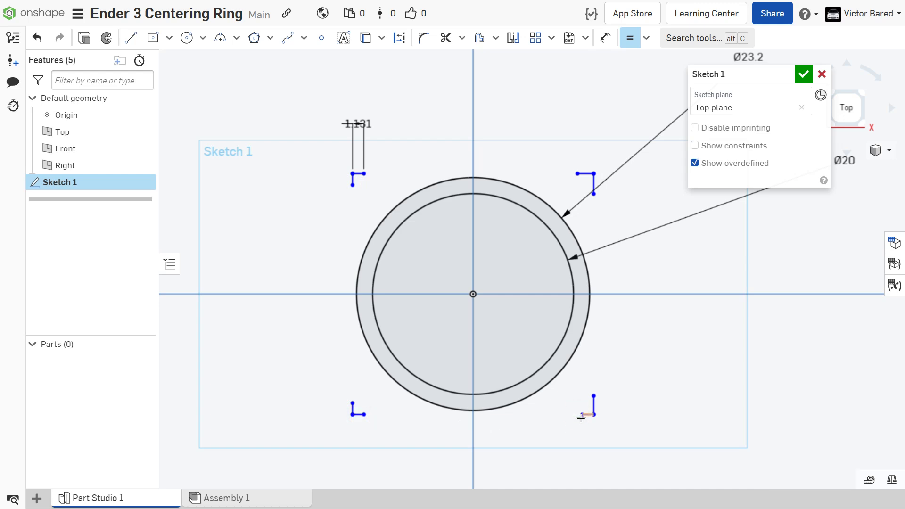
pyautogui.click(593, 407)
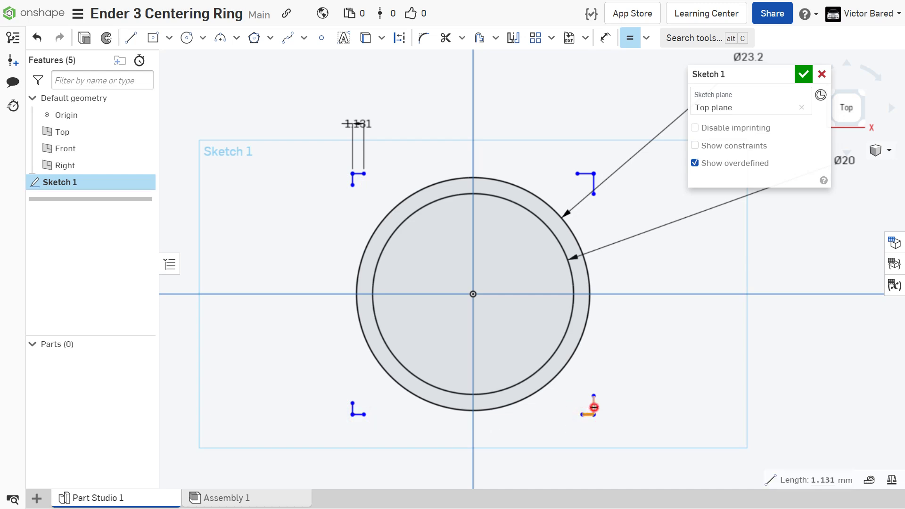
pyautogui.click(592, 407)
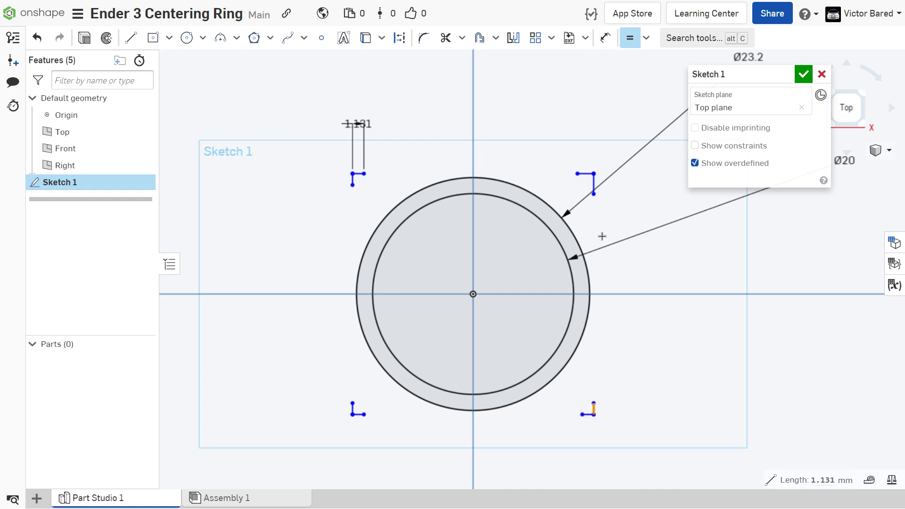
pyautogui.click(595, 187)
pyautogui.click(584, 173)
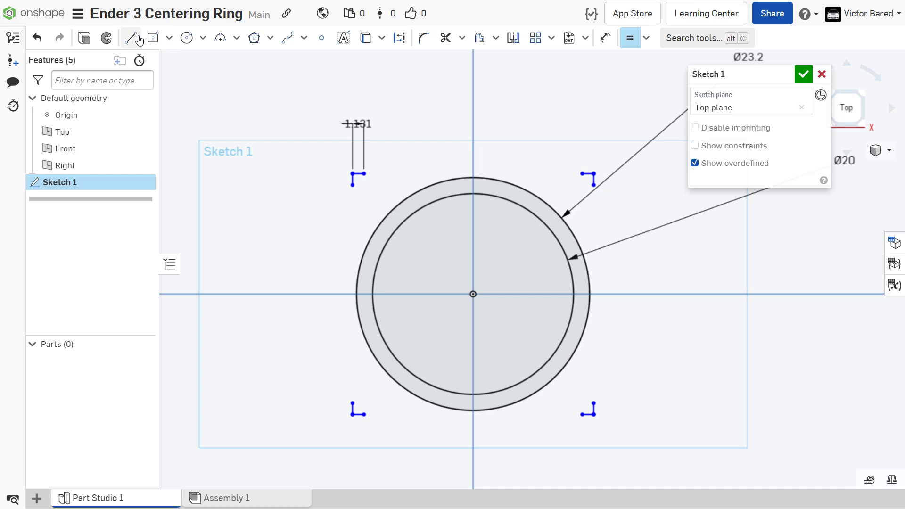
# Draw two parallel diagonal lines, each about 32.3 mm long, joining the open ends of the upper-left and lower-right corner lines
pyautogui.click(131, 38)
pyautogui.click(364, 173)
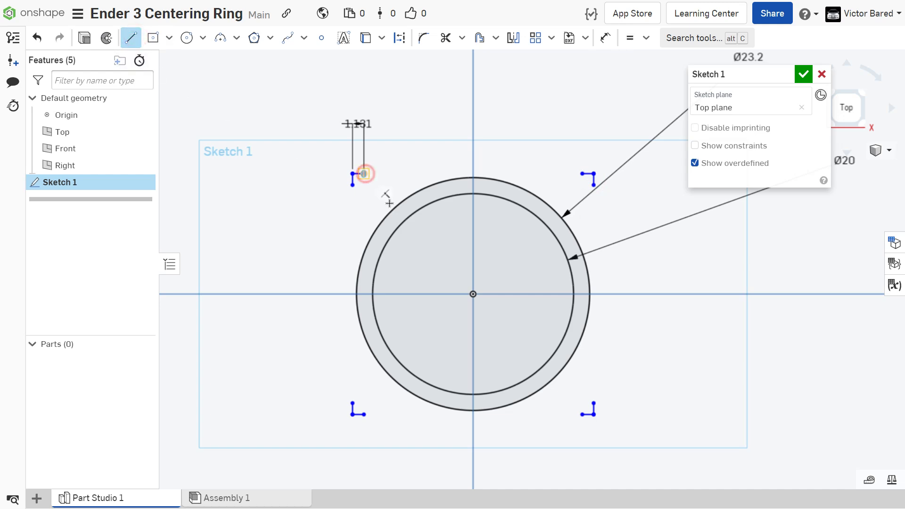
pyautogui.click(592, 404)
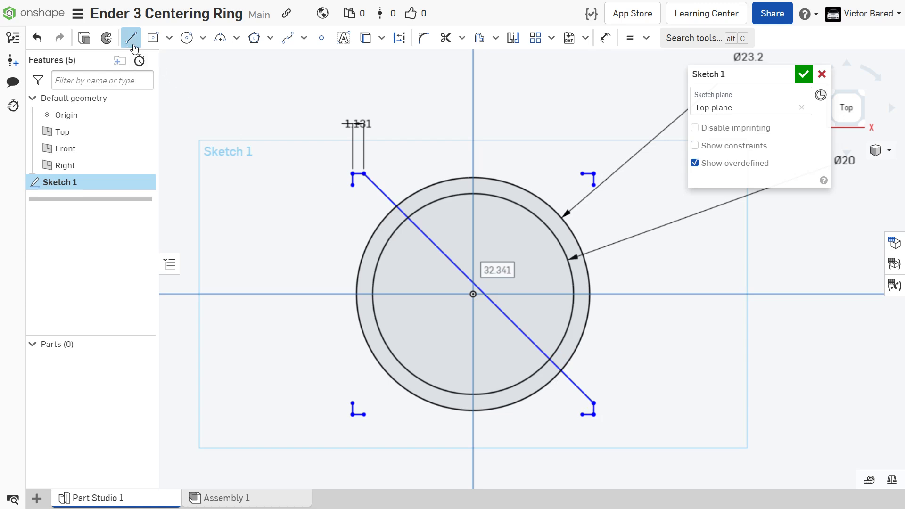
pyautogui.click(353, 185)
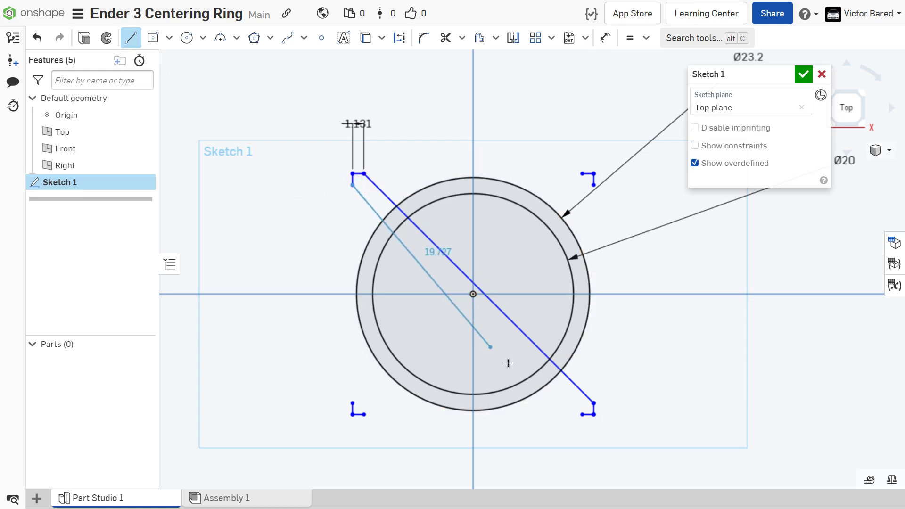
pyautogui.click(582, 415)
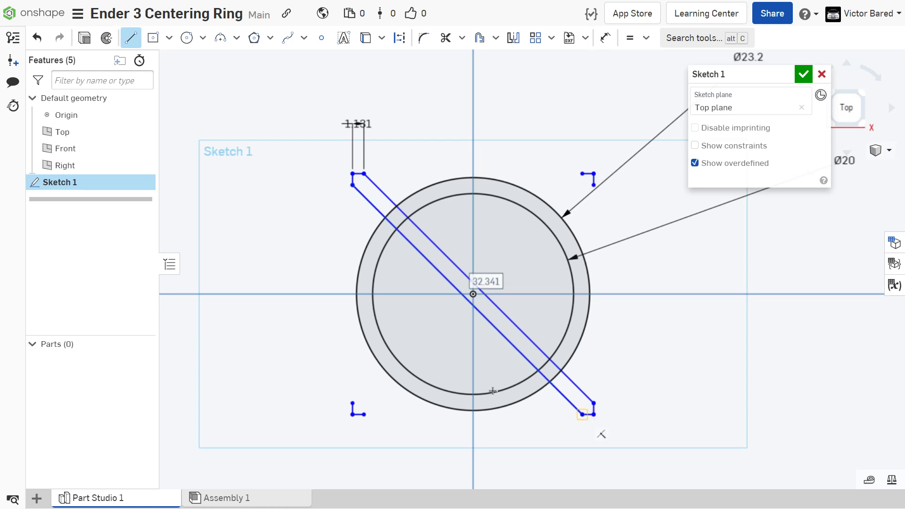
# Draw two parallel diagonal lines, each about 32.3 mm long, joining the open ends of the lower-left and upper-right corner lines
pyautogui.click(352, 402)
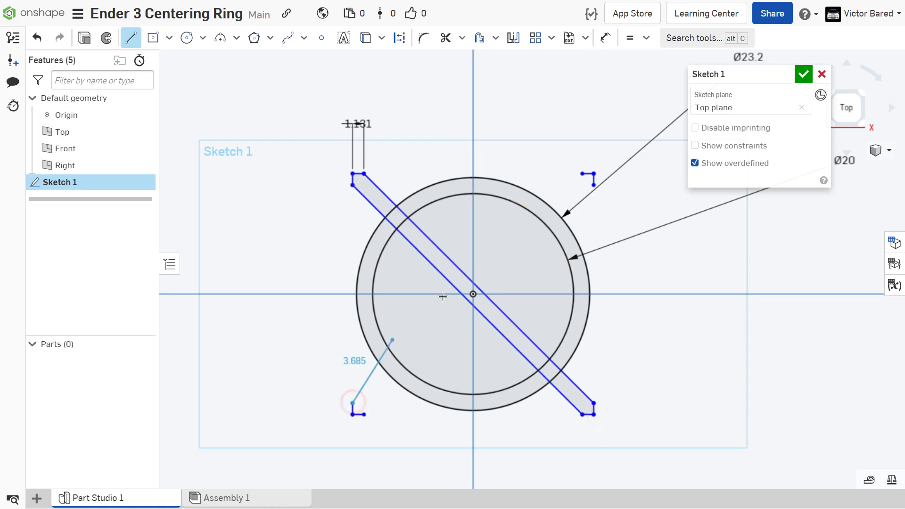
pyautogui.click(582, 175)
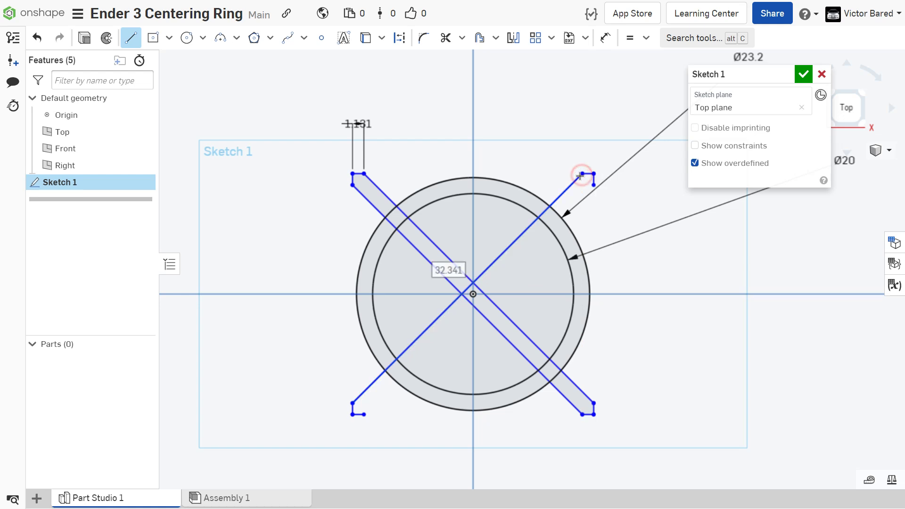
pyautogui.click(364, 414)
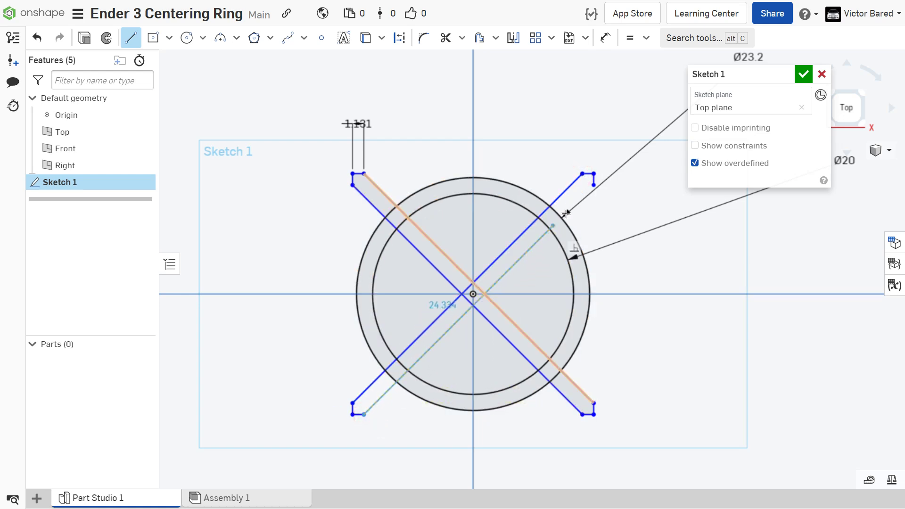
pyautogui.click(593, 186)
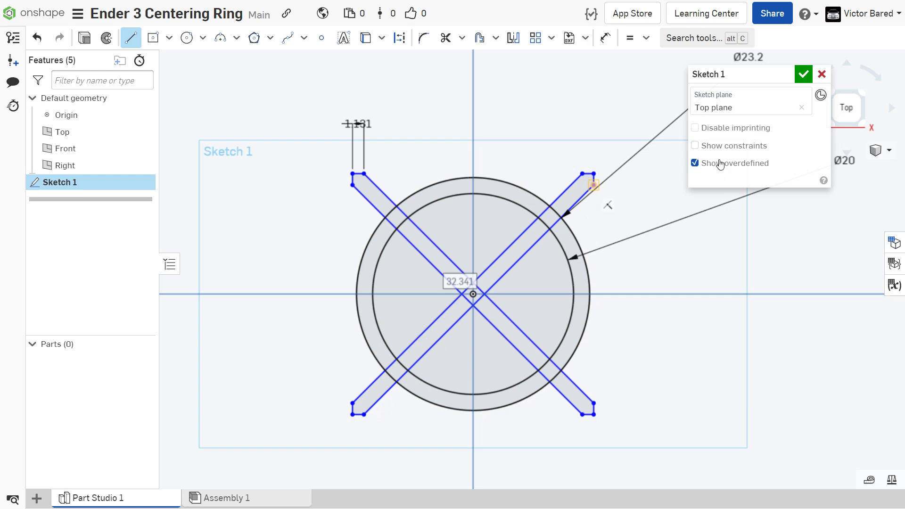
# Extrude the ring and both full diagonal arms, including their central crossing, as a new solid 0.4 mm deep
pyautogui.click(84, 39)
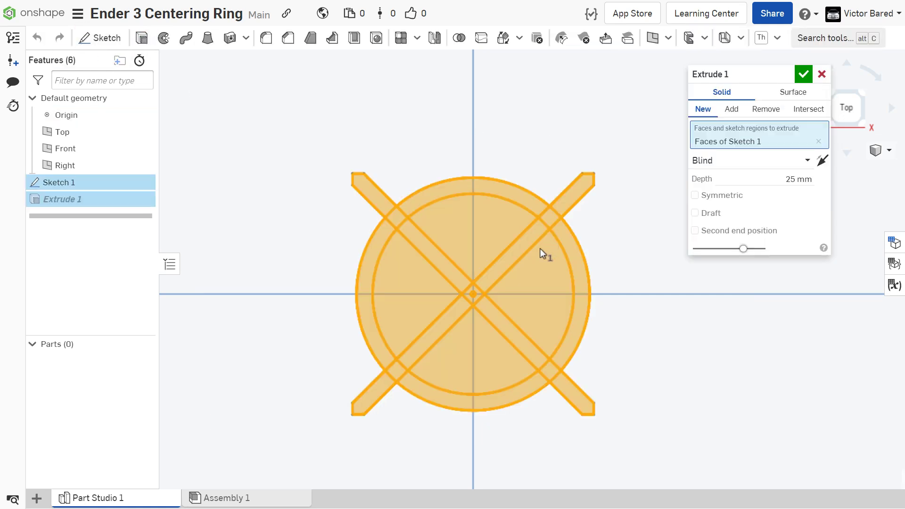
pyautogui.click(503, 261)
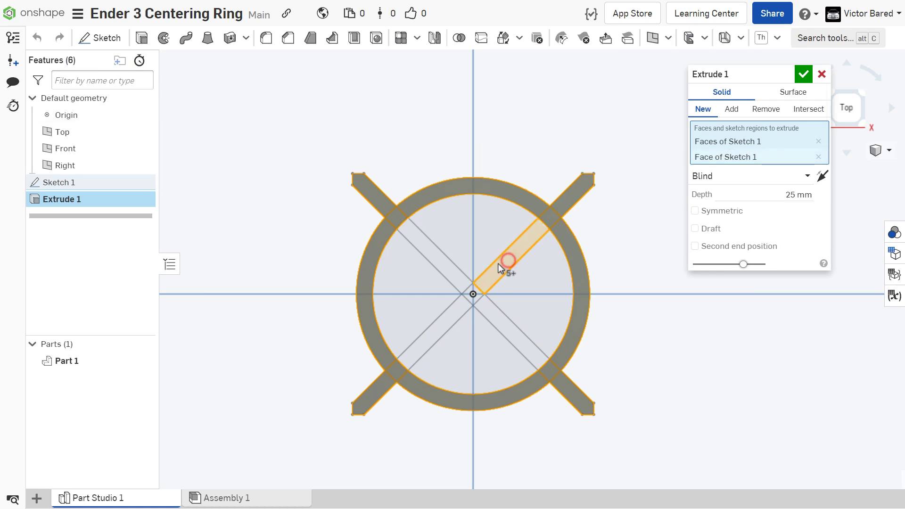
pyautogui.click(452, 272)
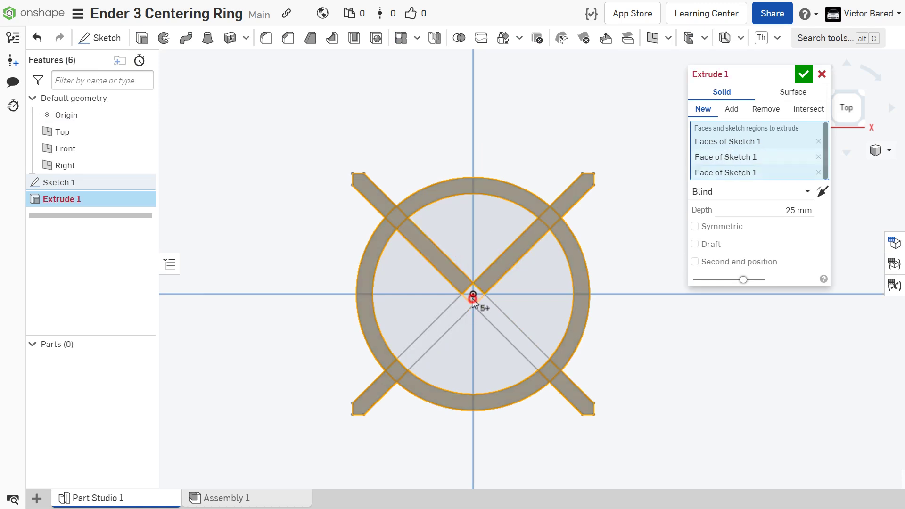
pyautogui.click(471, 299)
pyautogui.click(490, 312)
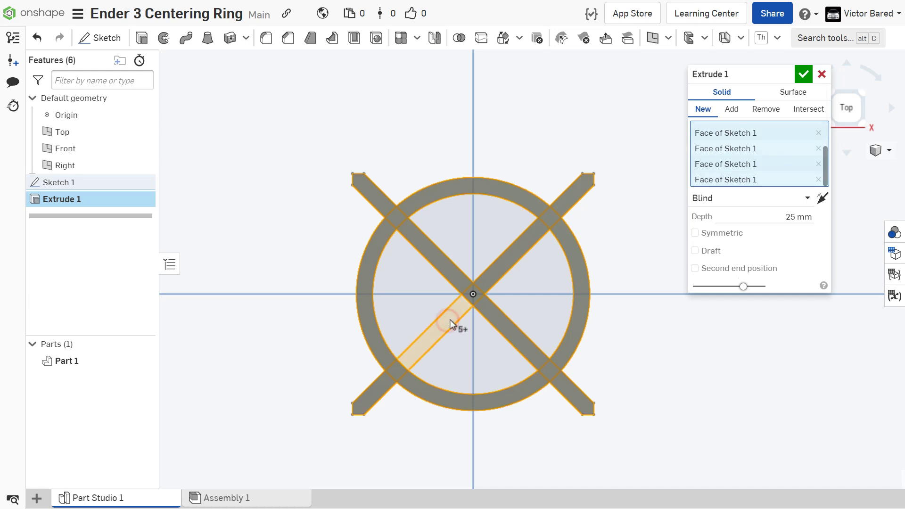
pyautogui.click(449, 320)
pyautogui.click(796, 212)
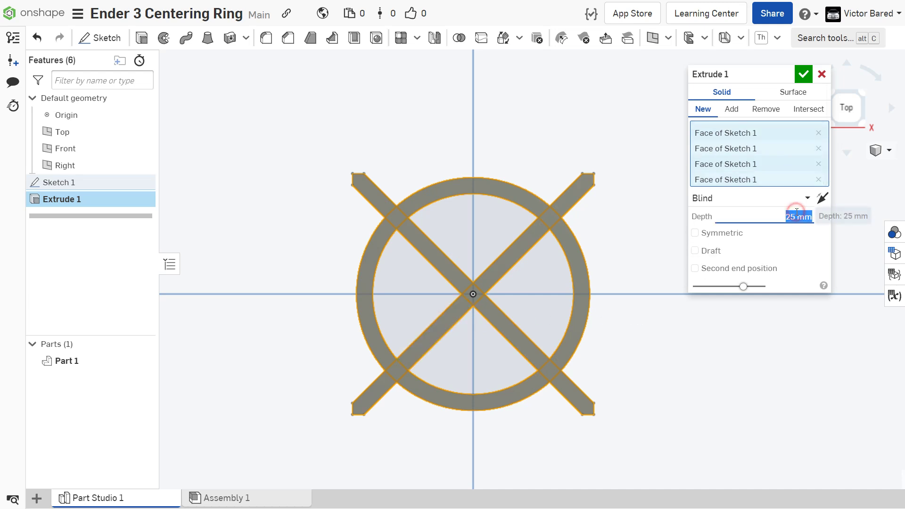
pyautogui.press('BackSpace')
pyautogui.write('.4')
pyautogui.press('Return')
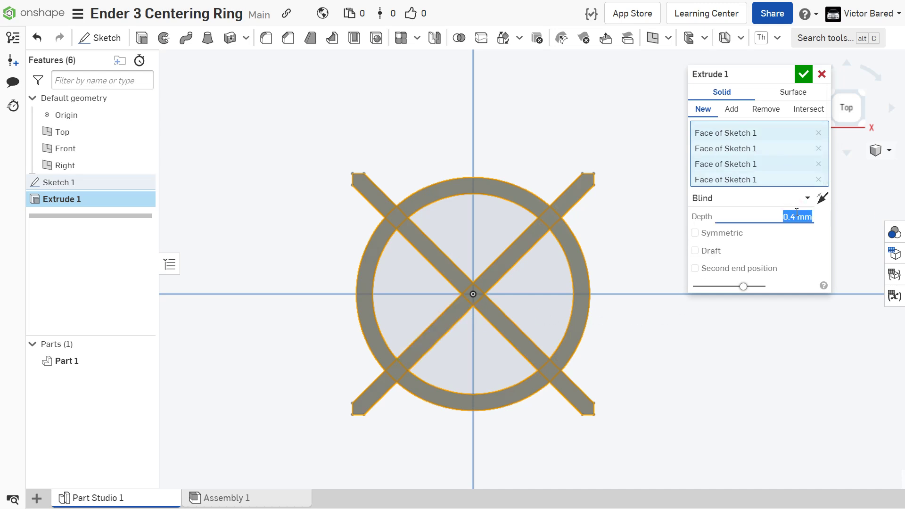
pyautogui.click(803, 74)
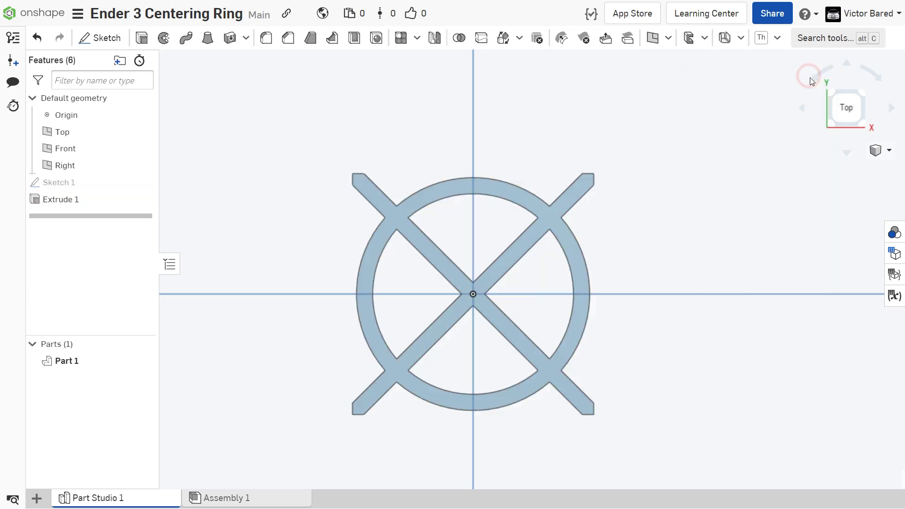
# Export the Part Studio as a binary STL in millimetres with fine resolution, named Ender 3 Centering Circle
pyautogui.moveTo(648, 277)
pyautogui.mouseDown(button='right')
pyautogui.moveTo(657, 283)
pyautogui.moveTo(654, 261)
pyautogui.moveTo(658, 274)
pyautogui.mouseUp(button='right')
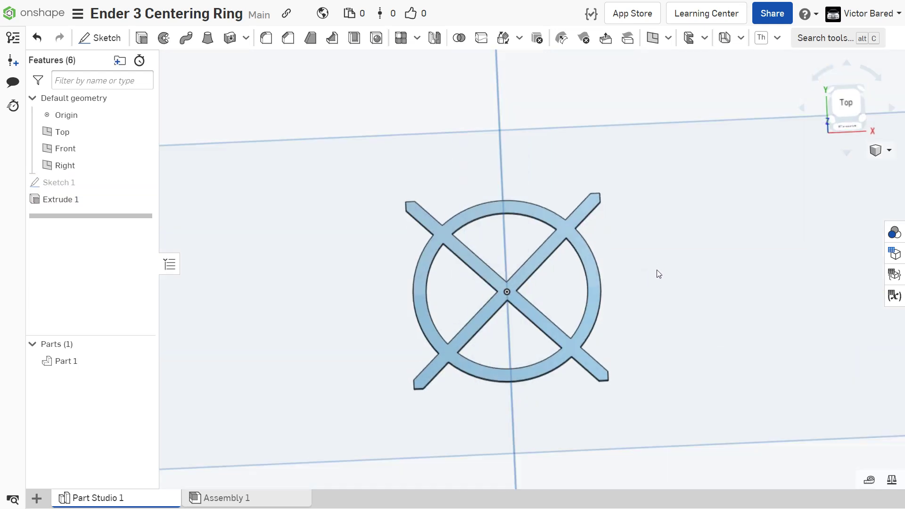
pyautogui.rightClick(108, 498)
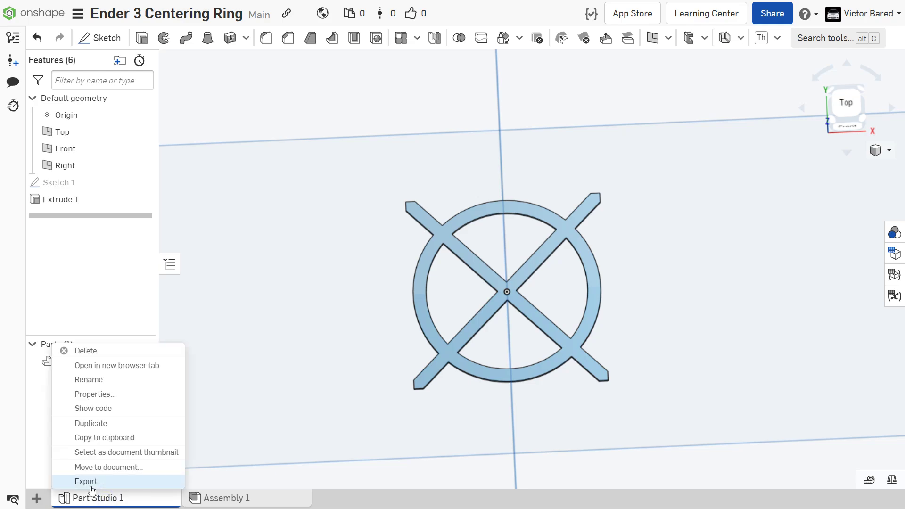
pyautogui.click(91, 489)
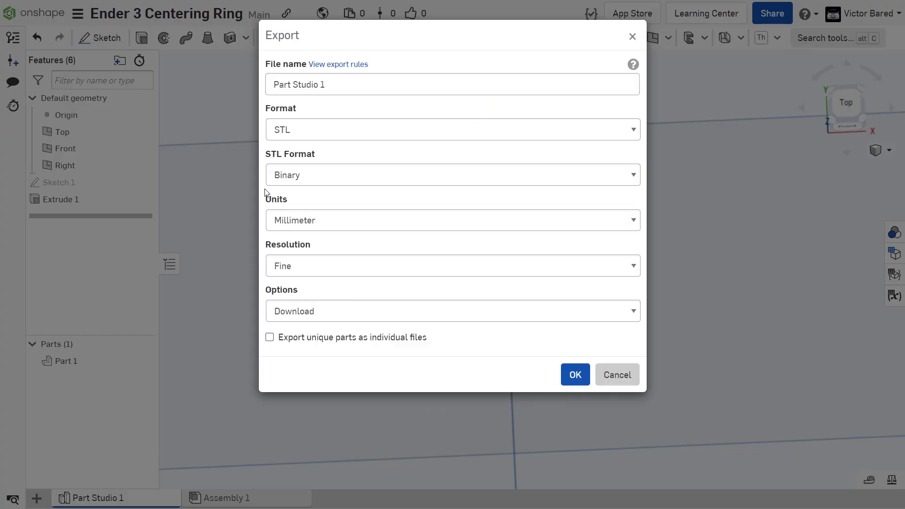
pyautogui.moveTo(332, 81); pyautogui.dragTo(237, 98)
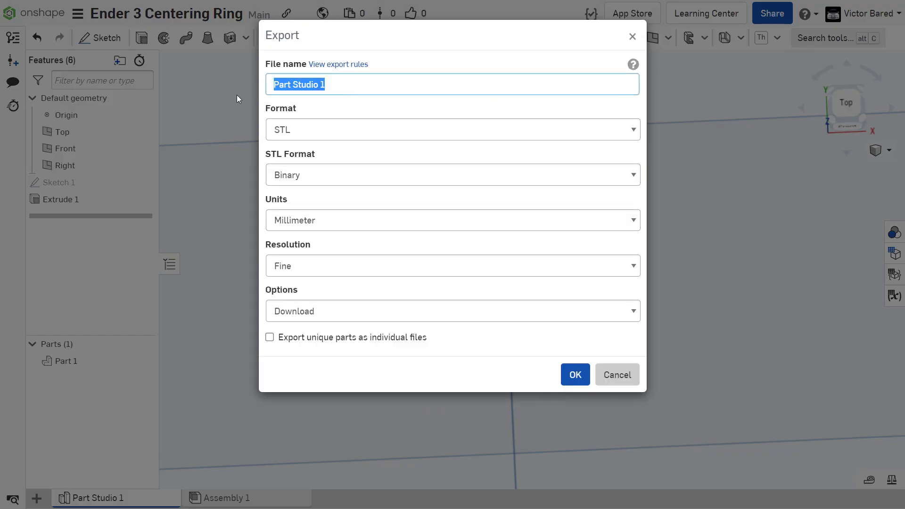
pyautogui.write('Ender ')
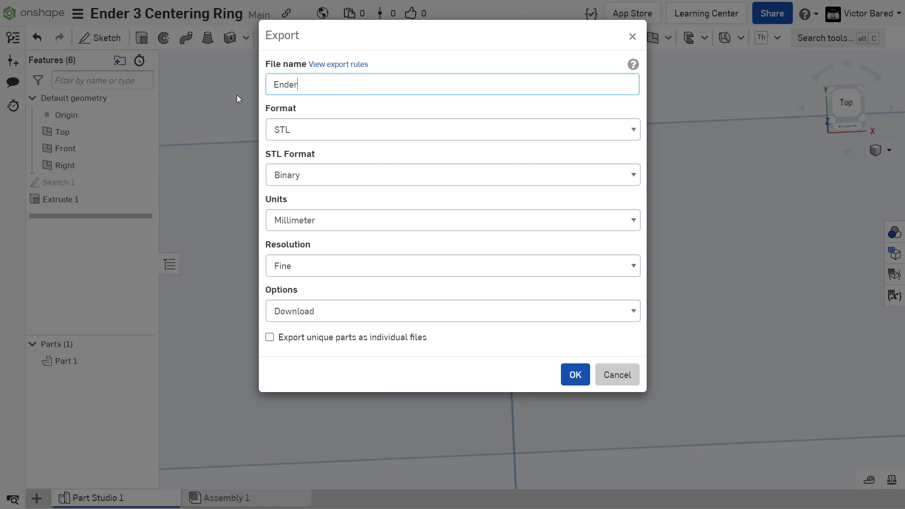
pyautogui.write('3')
pyautogui.press('Return')
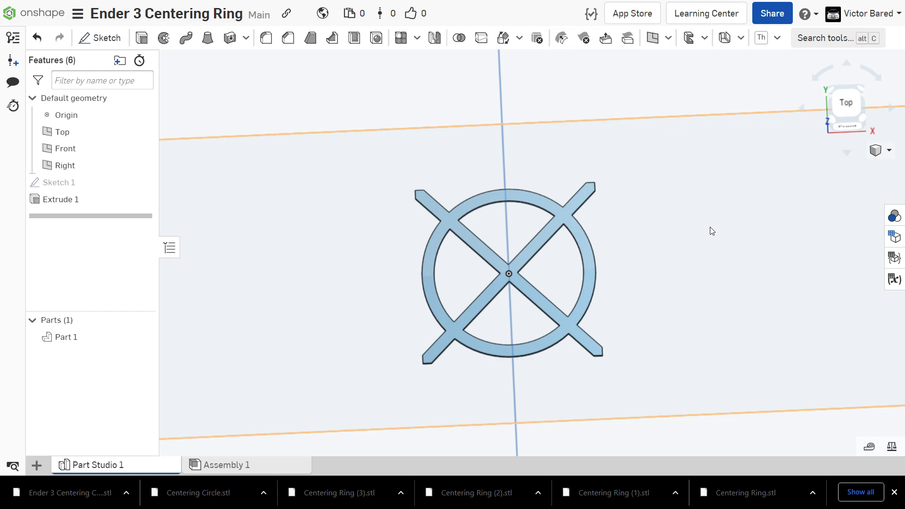
# Switch to Ultimaker Cura and load the exported Ender 3 Centering Circle STL from the Downloads folder
pyautogui.press('F11')
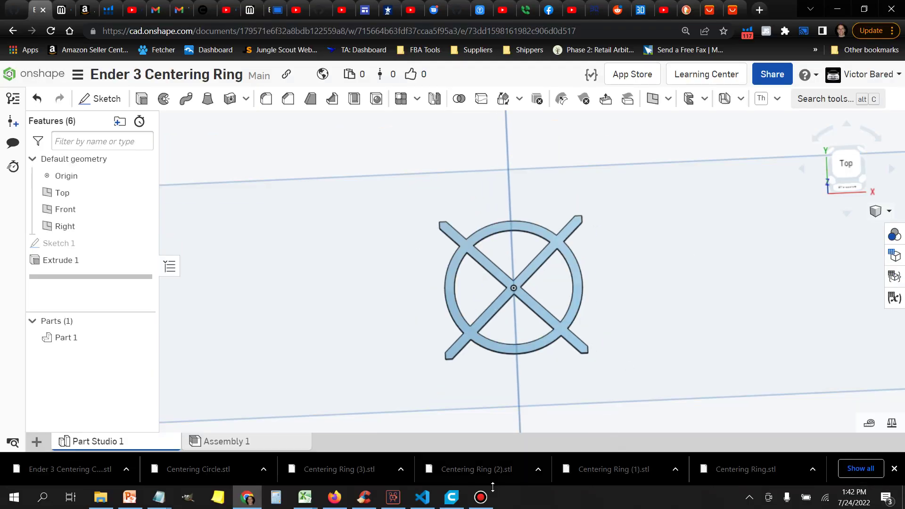
pyautogui.click(451, 497)
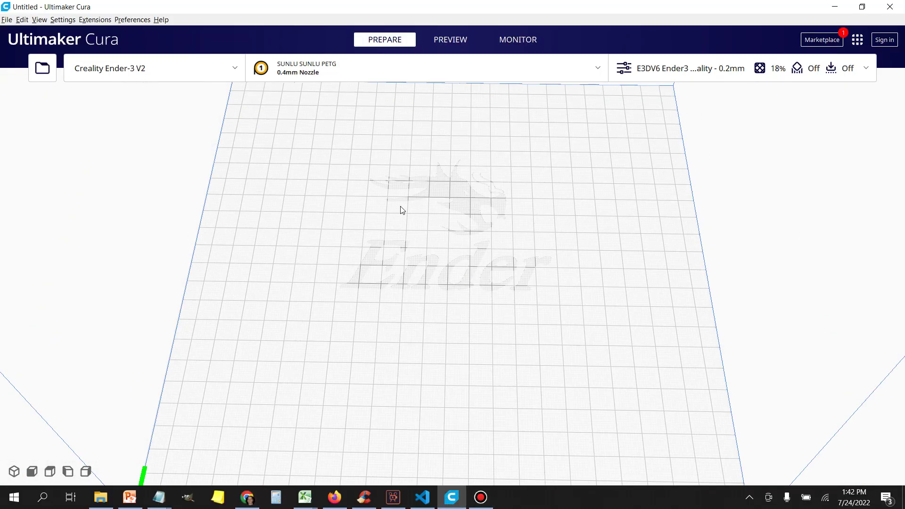
pyautogui.click(42, 75)
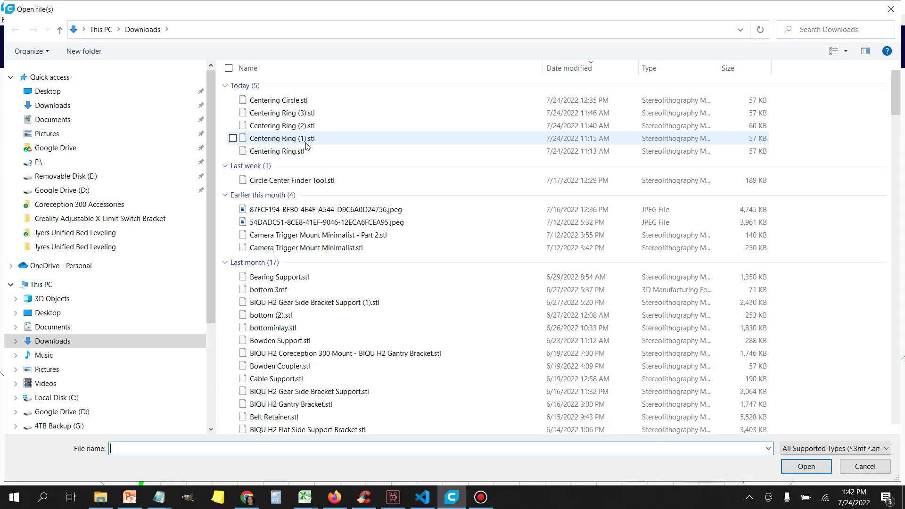
pyautogui.doubleClick(272, 98)
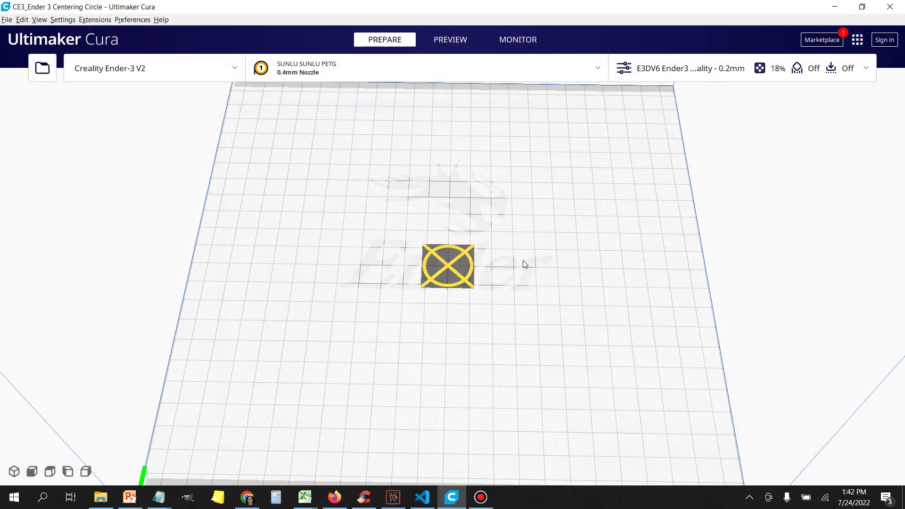
# Preview the sliced layers of the centering circle on the build plate
pyautogui.scroll(3, 410, 222)
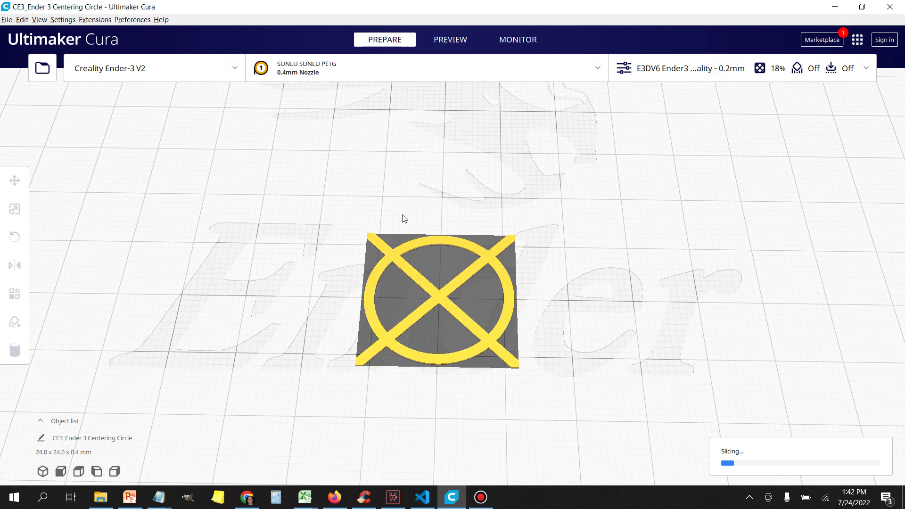
pyautogui.scroll(-2, 563, 281)
pyautogui.moveTo(564, 281); pyautogui.dragTo(550, 230, button='right')
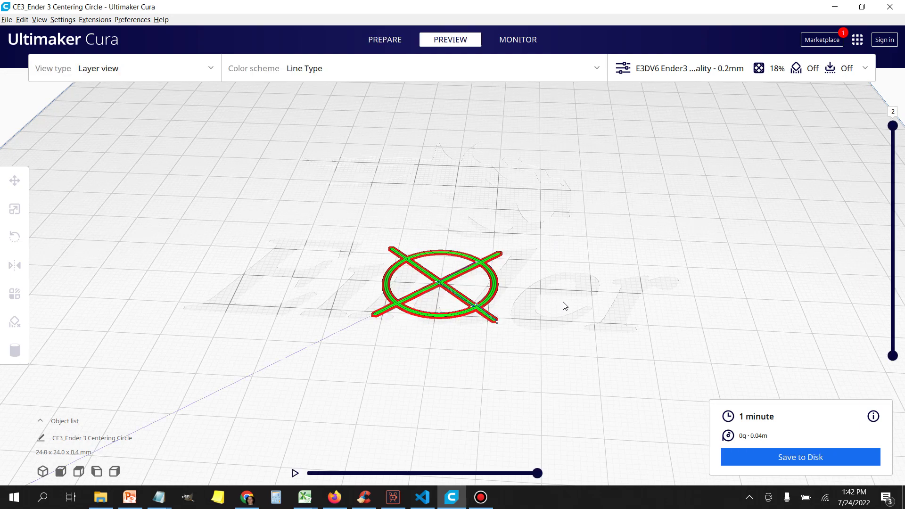
pyautogui.moveTo(565, 305)
pyautogui.mouseDown(button='right')
pyautogui.moveTo(575, 303)
pyautogui.moveTo(575, 265)
pyautogui.moveTo(575, 303)
pyautogui.mouseUp(button='right')
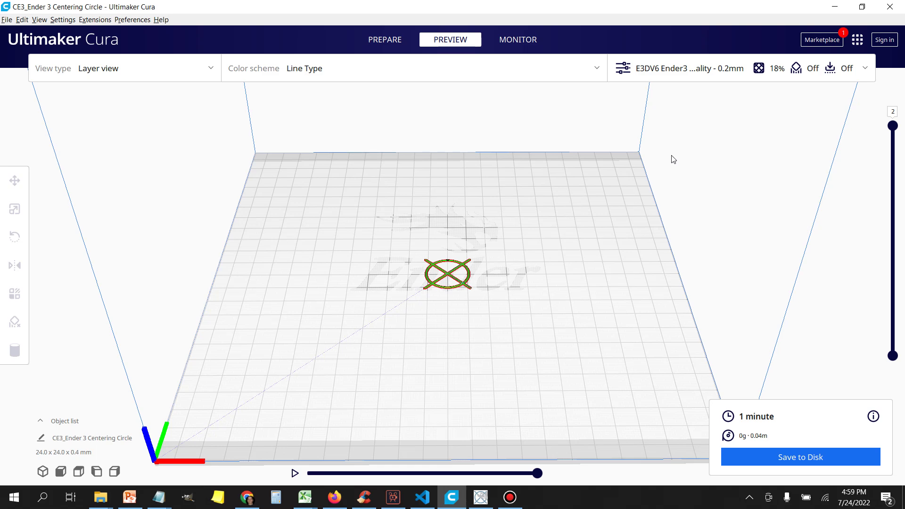
# Open the Creality Ender-3 V2 machine settings and show the nozzle settings for Extruder 1
pyautogui.click(62, 20)
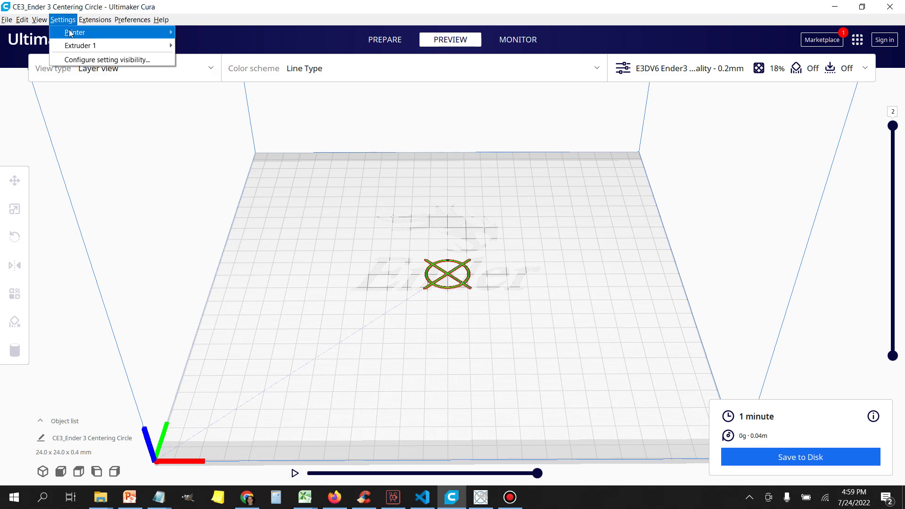
pyautogui.moveTo(70, 33)
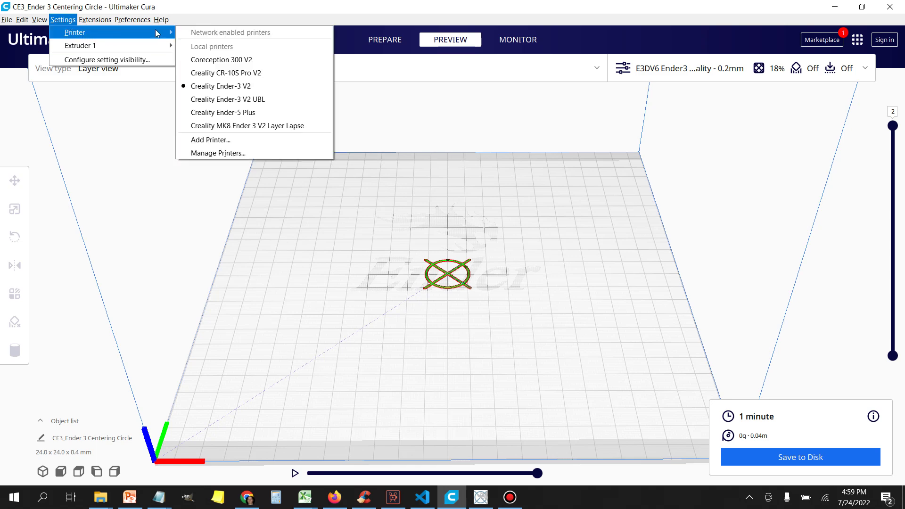
pyautogui.click(226, 157)
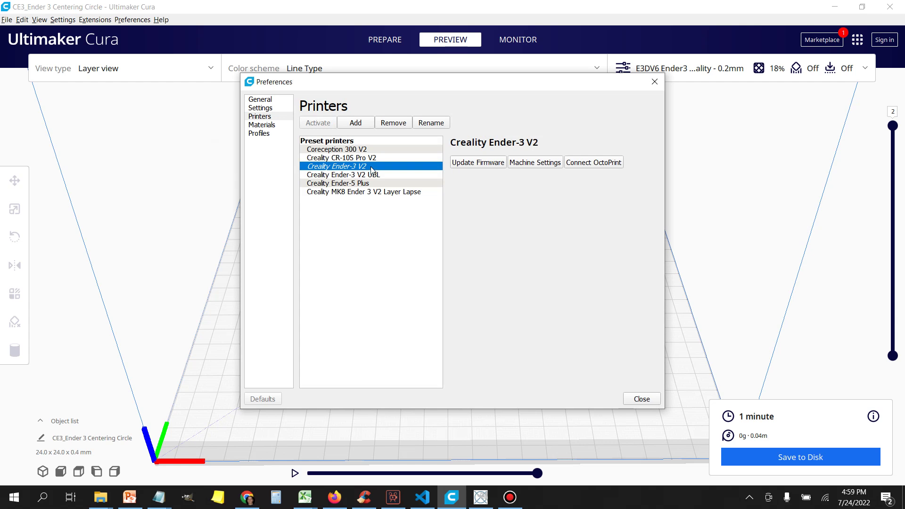
pyautogui.click(543, 165)
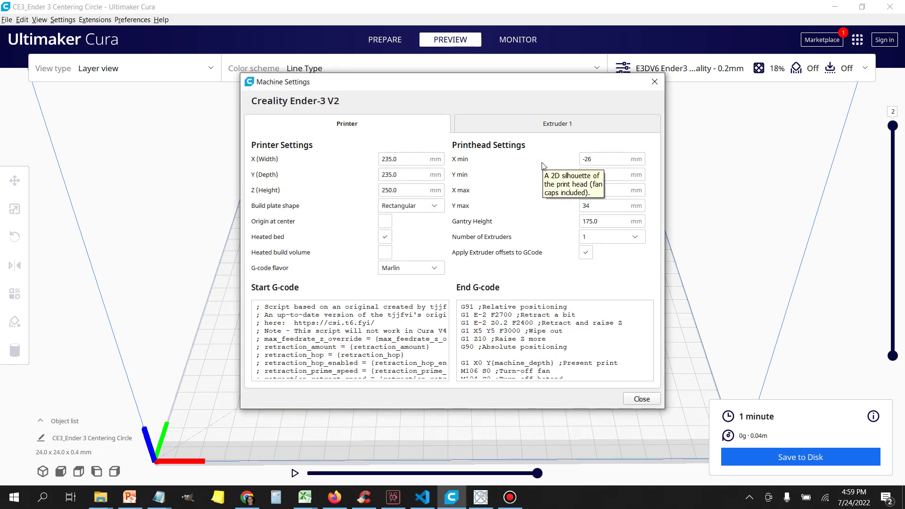
pyautogui.click(547, 130)
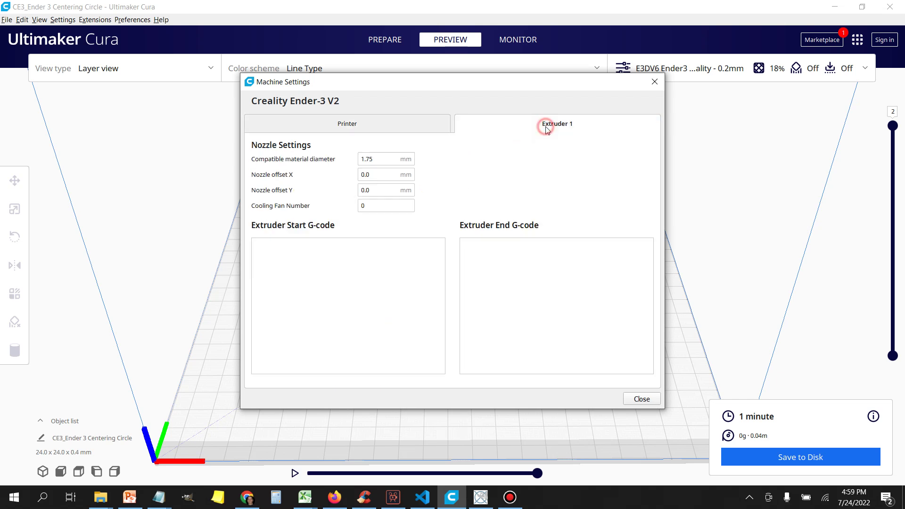
# Set Extruder 1's nozzle offset to X 2.23 mm and Y 5.25 mm, and return to the sliced preview
pyautogui.click(373, 176)
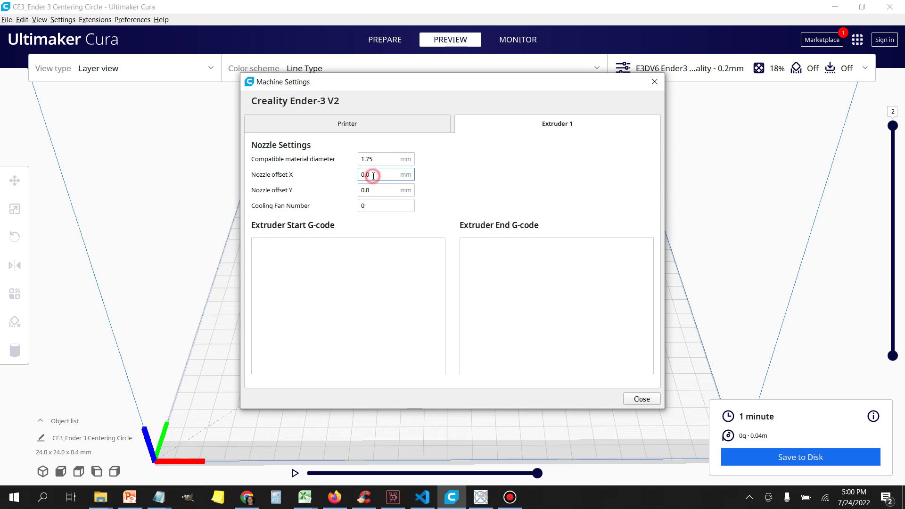
pyautogui.moveTo(373, 175); pyautogui.dragTo(349, 183)
pyautogui.write('2.23')
pyautogui.click(375, 191)
pyautogui.press('BackSpace')
pyautogui.press('BackSpace')
pyautogui.press('BackSpace')
pyautogui.write('5.2')
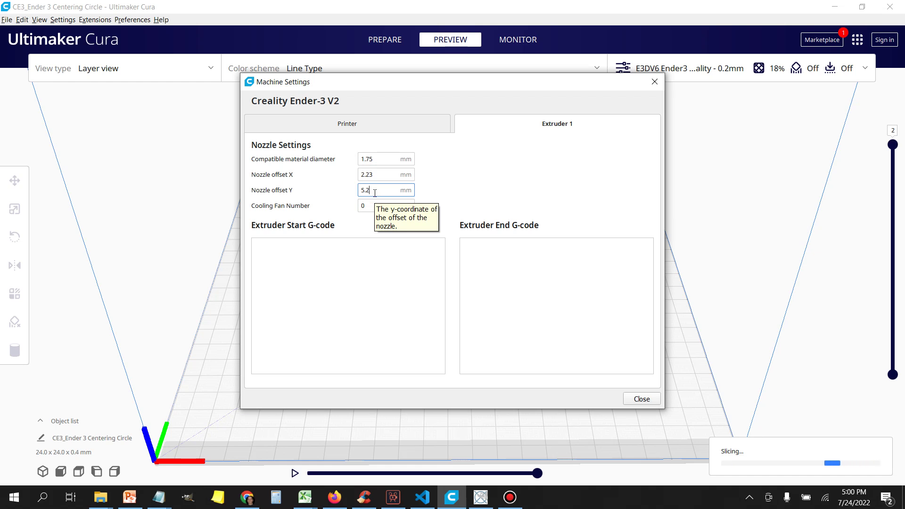
pyautogui.write('5')
pyautogui.click(482, 182)
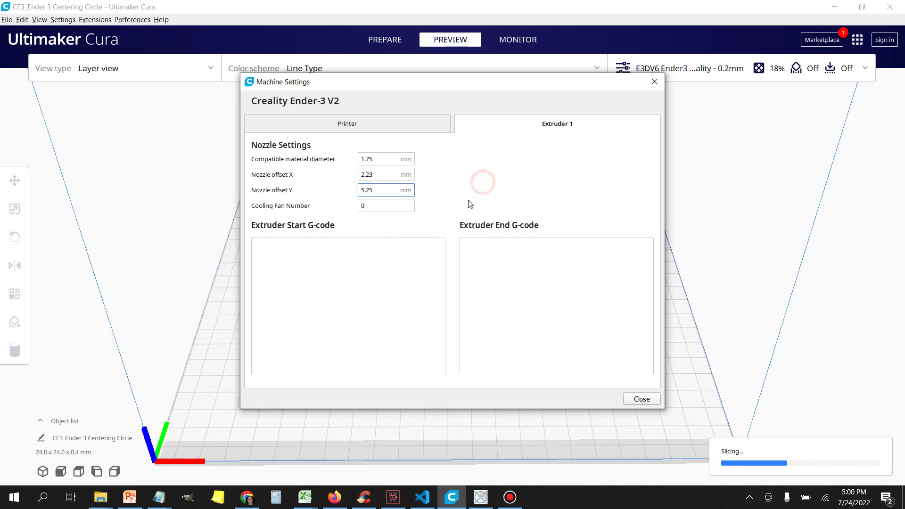
pyautogui.click(405, 205)
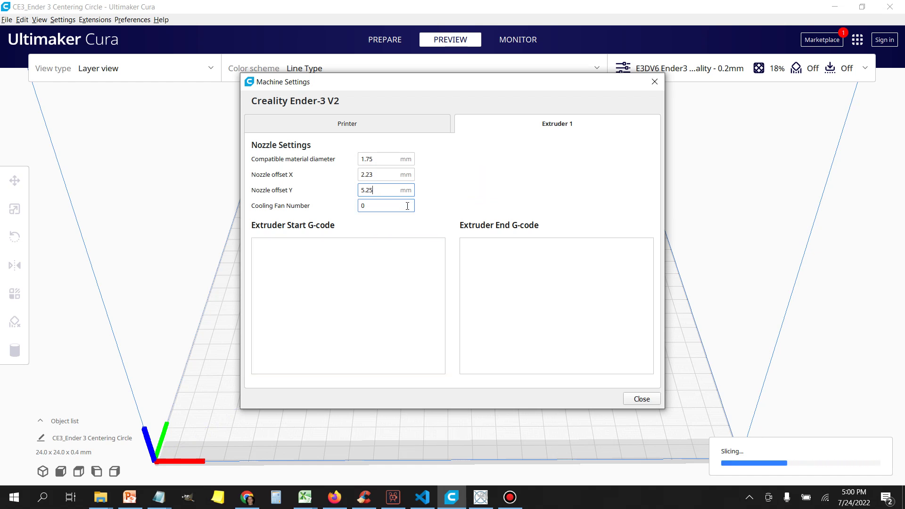
pyautogui.click(635, 399)
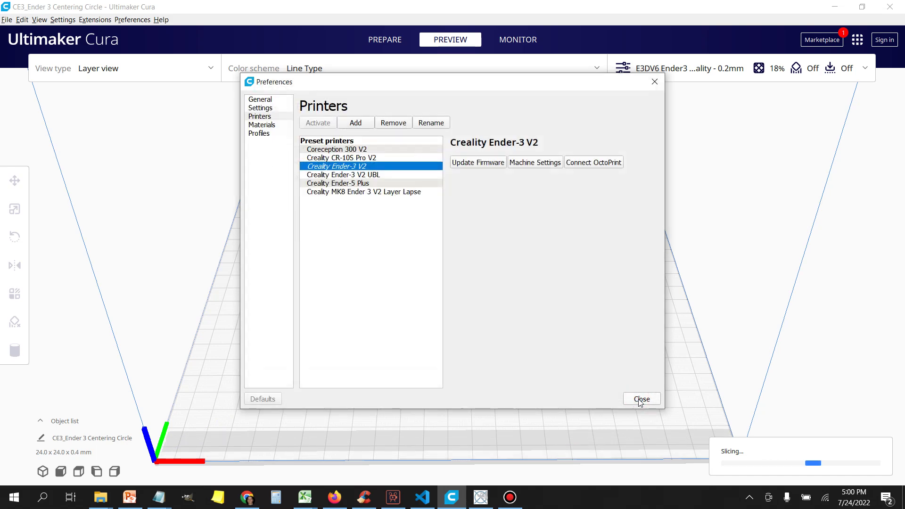
pyautogui.click(640, 400)
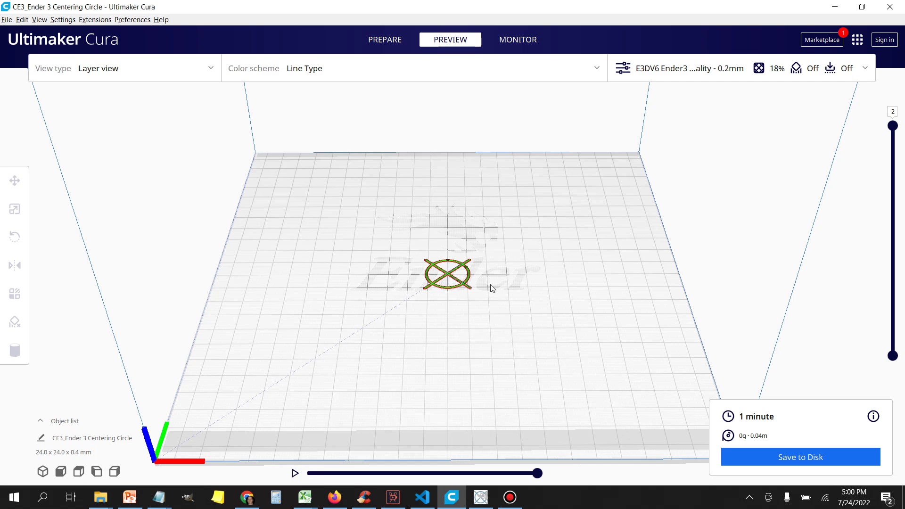
pyautogui.scroll(4, 491, 286)
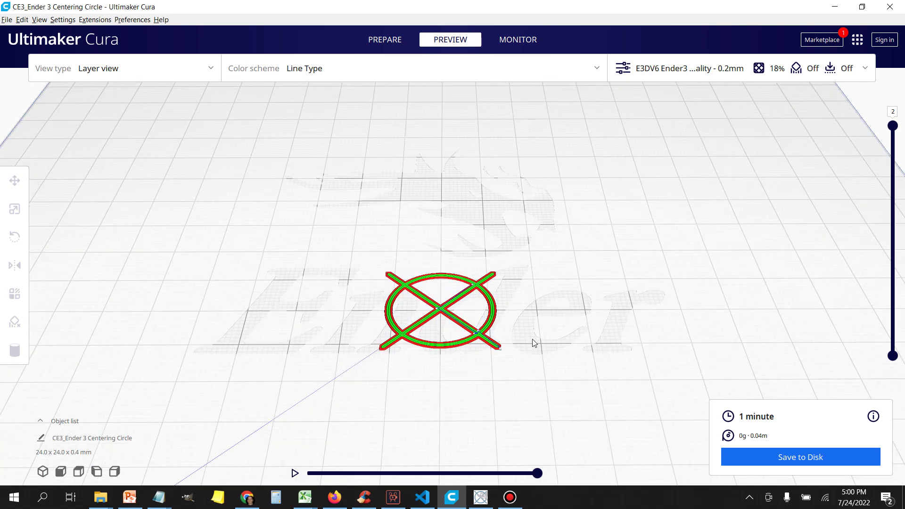